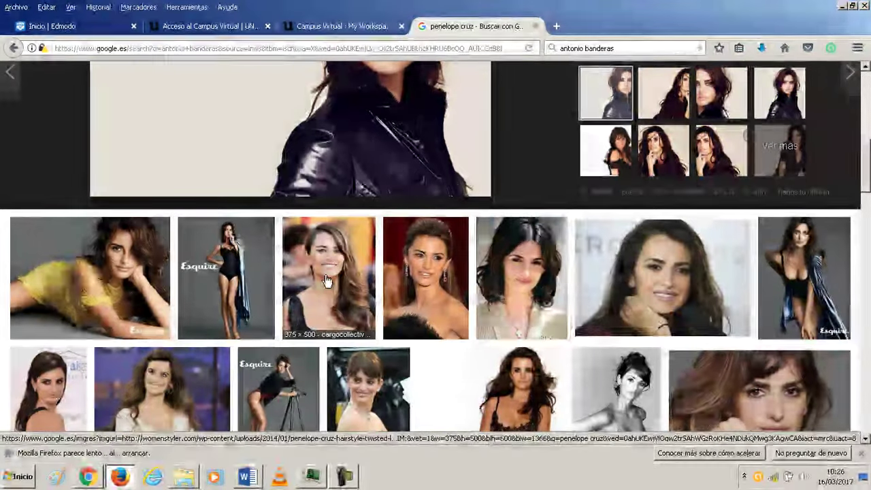
- Save the Wikipedia portrait of Penélope Cruz in the repasoexamenud09 folder as Penélope_Cruz_2003.jpg
scroll(326, 280, "down", 2)
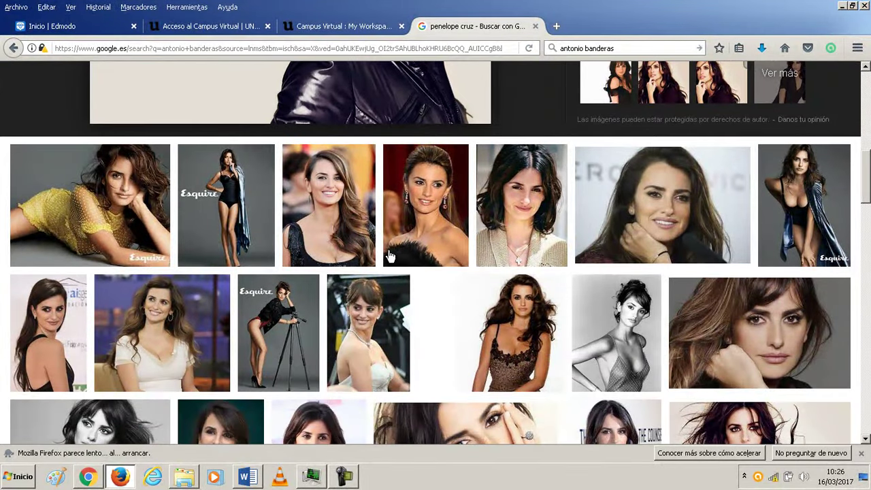
left_click(505, 199)
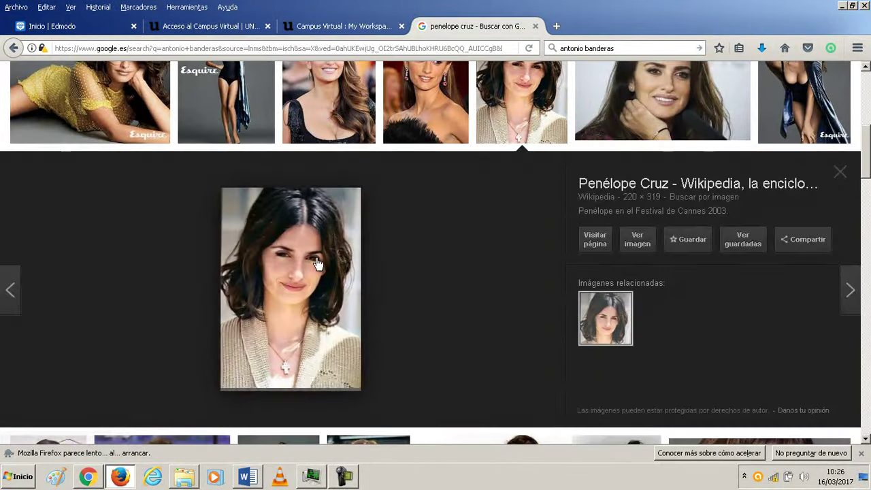
right_click(308, 264)
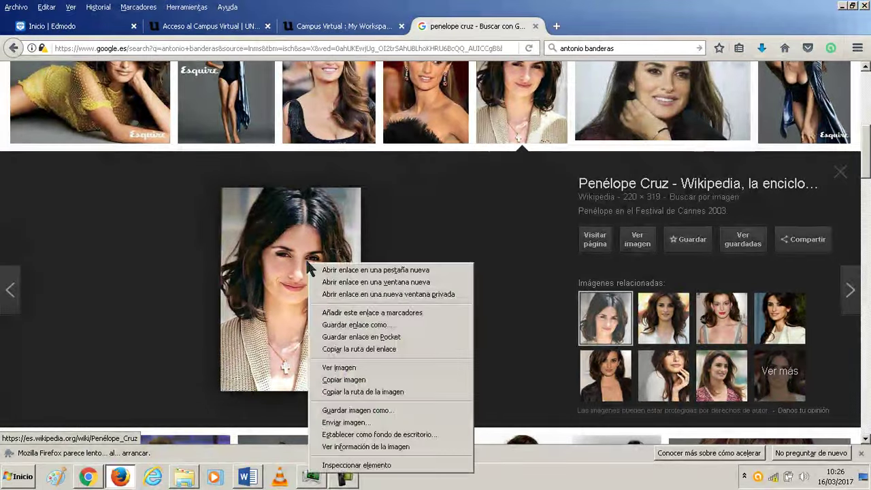
left_click(348, 409)
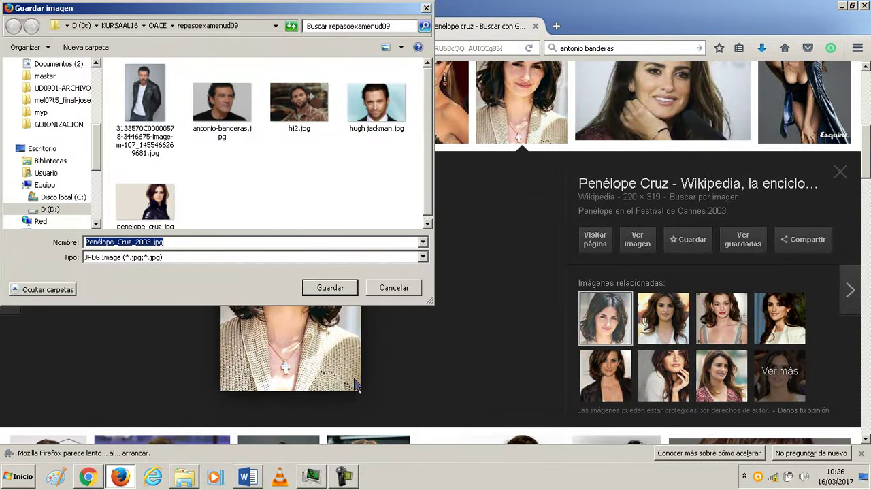
left_click(347, 292)
- Search Google Images for "dakota johnson"
scroll(193, 156, "up", 5)
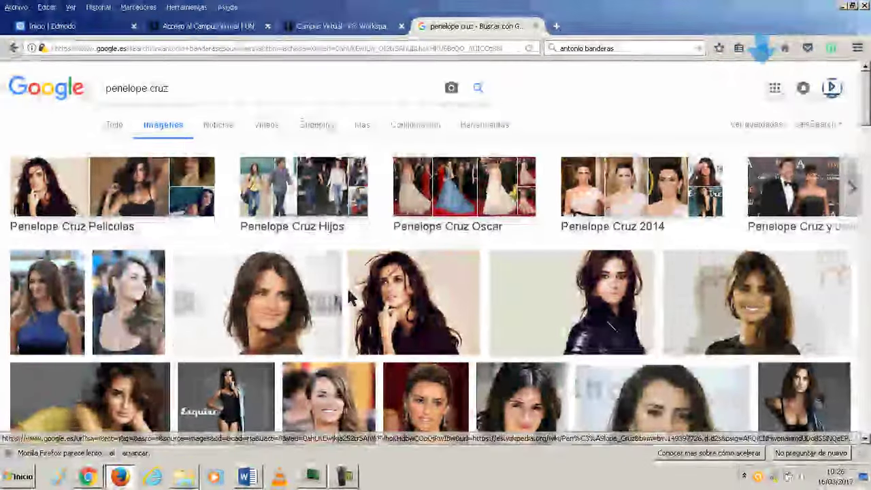
left_click_drag(187, 91, 2, 96)
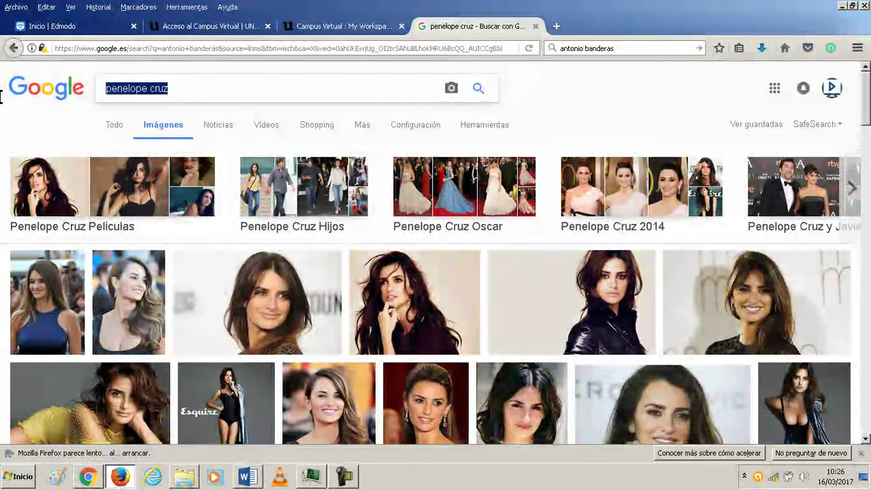
type("dakota joh")
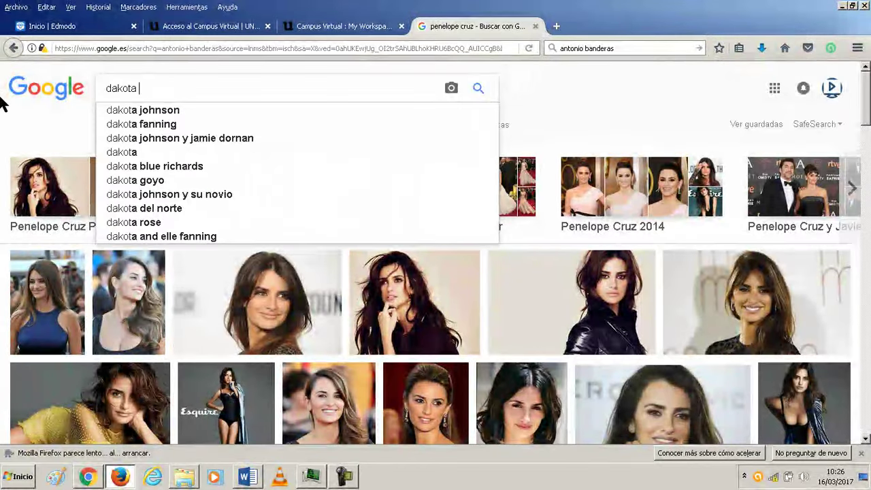
type("nson")
key("Return")
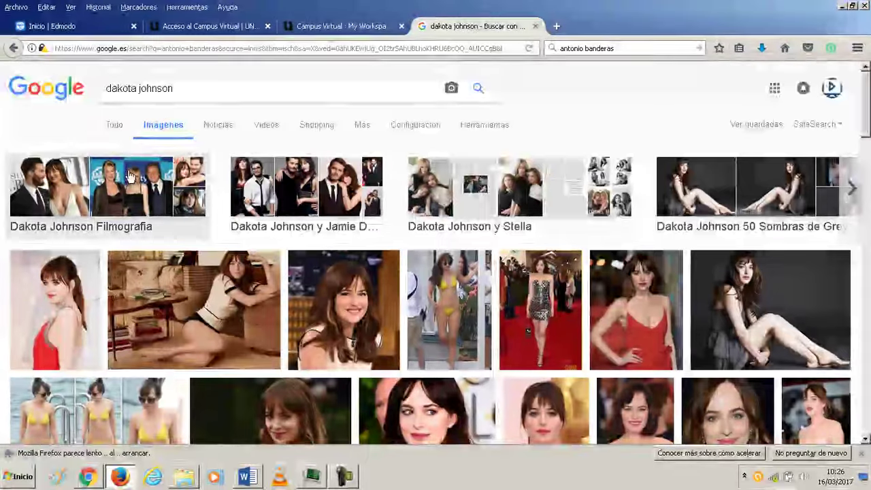
- Find the hola.com picture of Dakota Johnson face to face with a man and open its preview
scroll(161, 276, "down", 2)
scroll(161, 276, "down", 2)
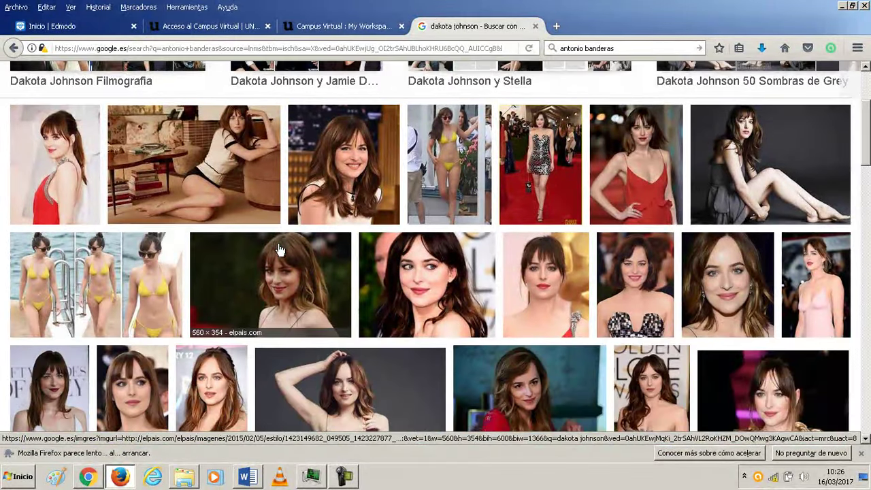
scroll(280, 249, "down", 4)
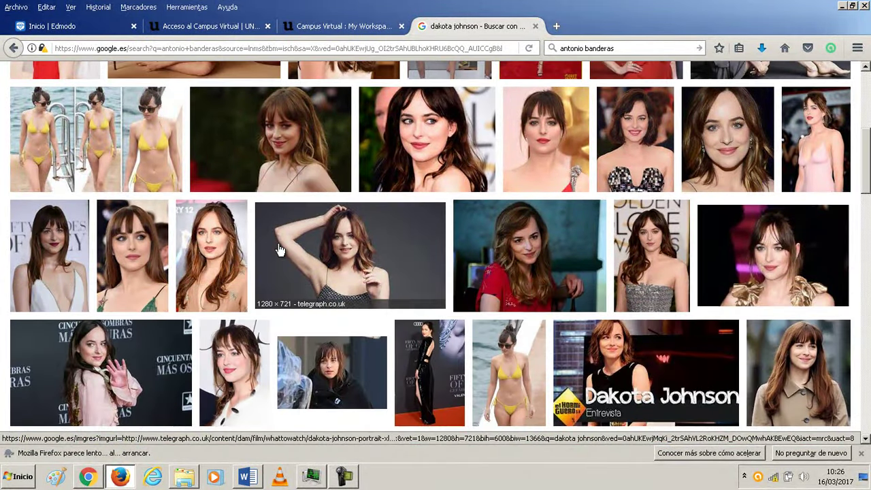
scroll(279, 249, "down", 4)
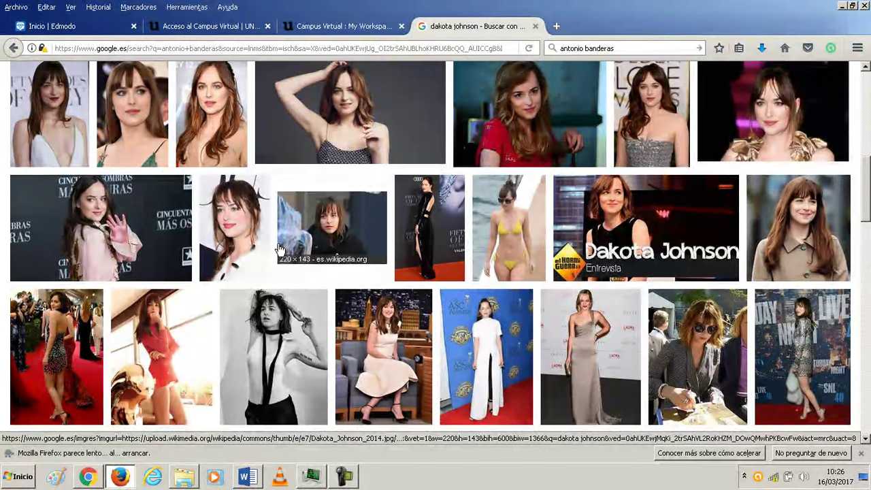
scroll(280, 249, "down", 4)
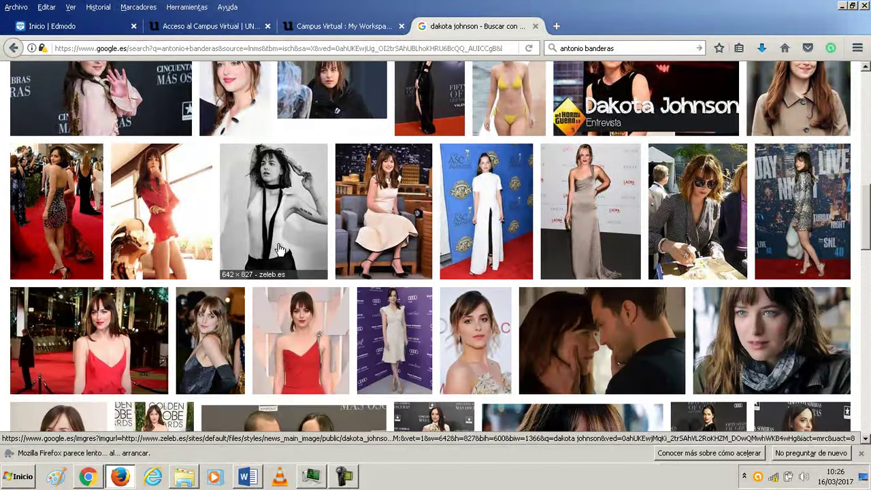
left_click(575, 323)
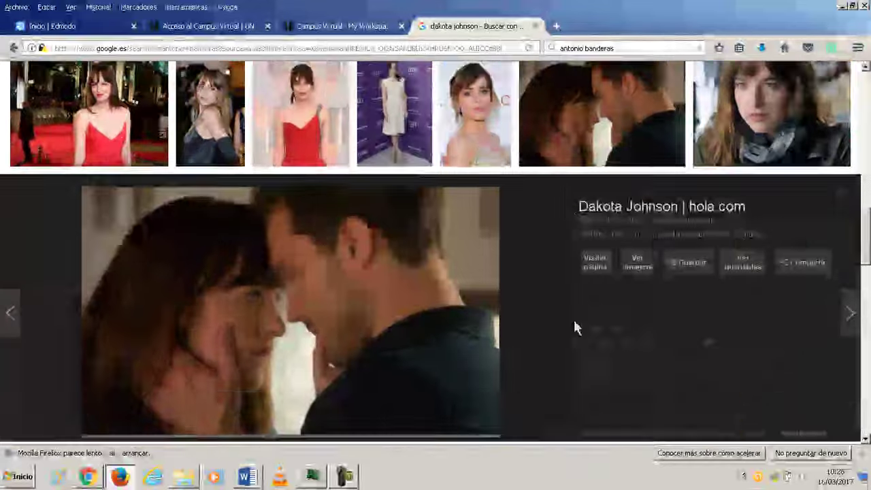
- Save the previewed hola.com picture in the repasoexamenud09 folder as dakotajohnson01
right_click(306, 257)
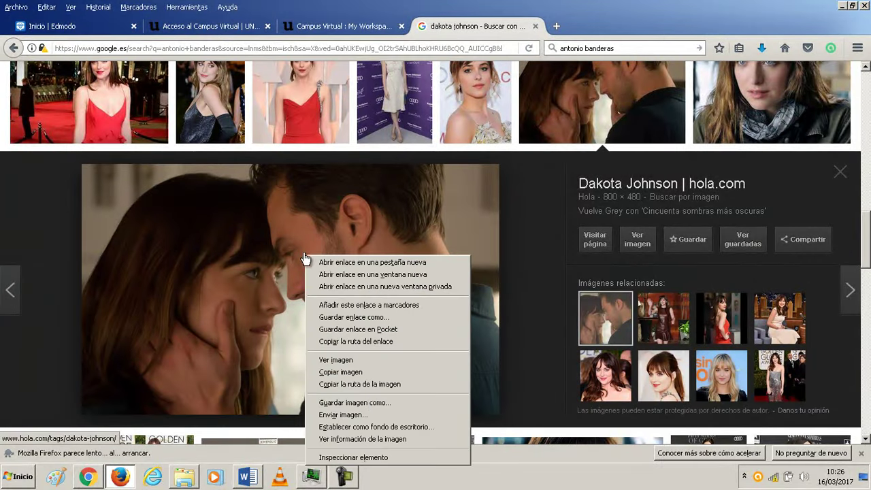
left_click(369, 402)
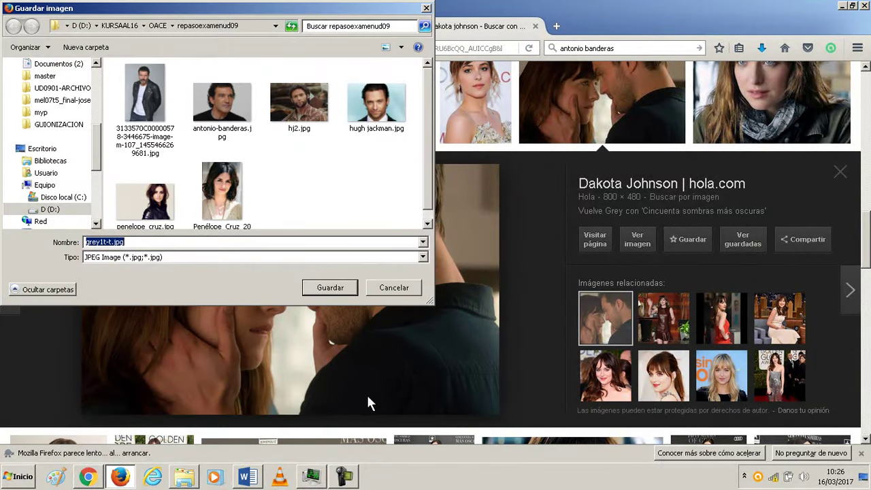
type("dakotajohnson01")
key("ctrl+a")
left_click(330, 288)
- Find the TKM picture of Dakota Johnson sitting with a man in a car and open its preview
scroll(511, 259, "down", 2)
scroll(512, 261, "down", 3)
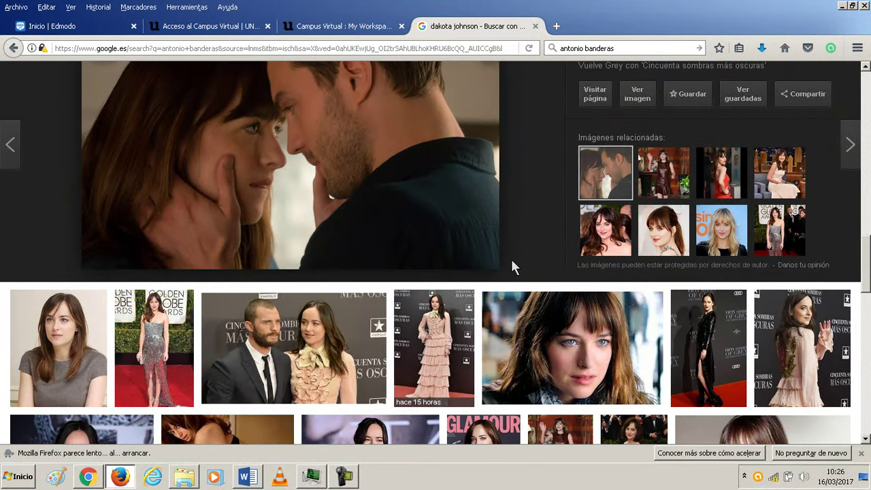
scroll(511, 259, "down", 9)
scroll(512, 265, "down", 2)
scroll(513, 265, "up", 7)
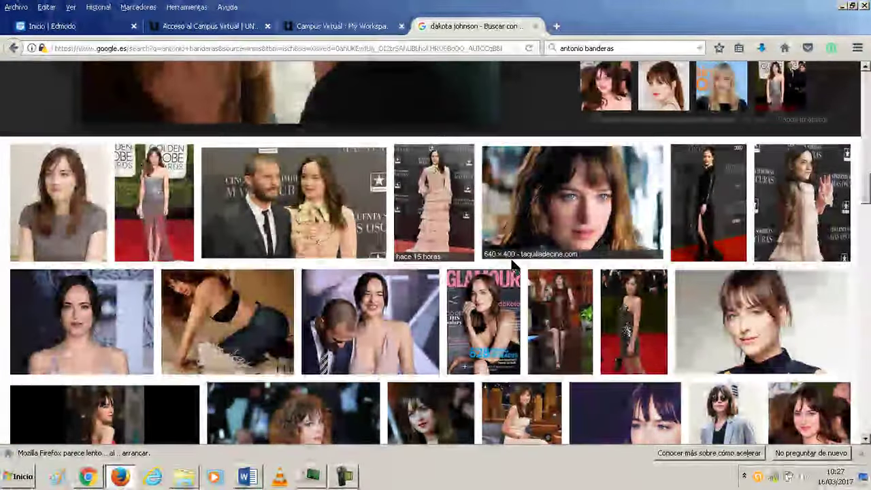
scroll(512, 260, "up", 14)
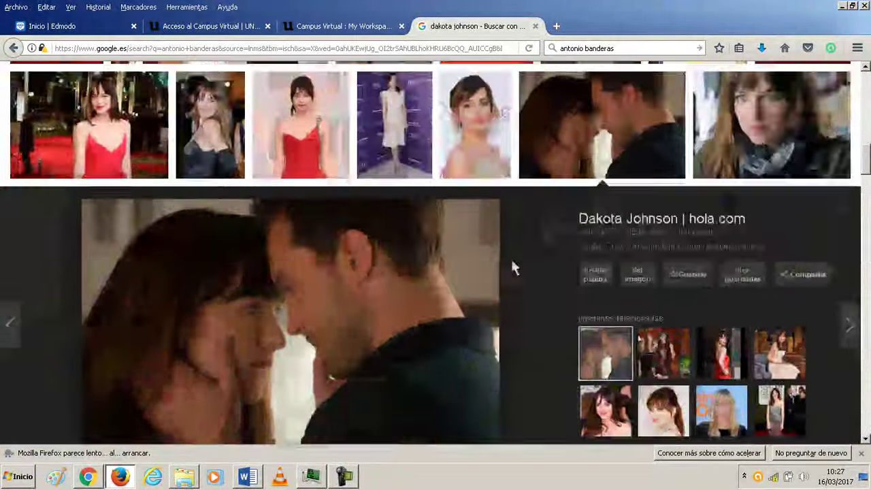
scroll(513, 265, "down", 15)
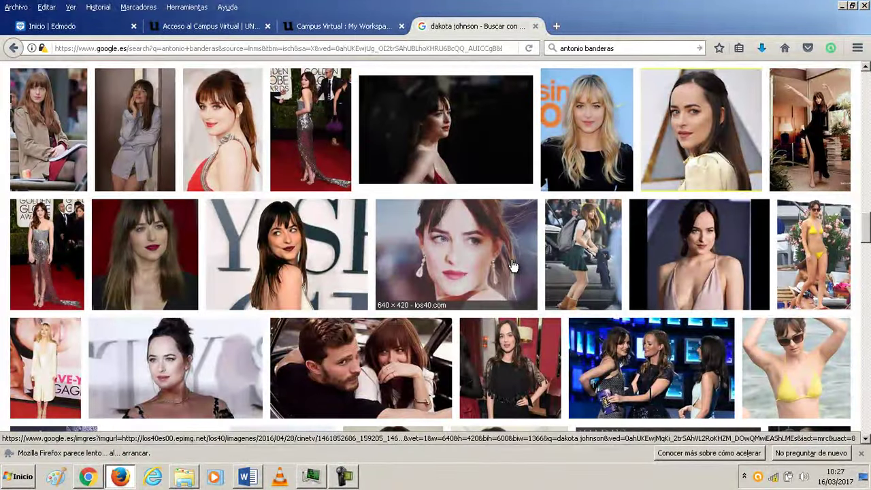
scroll(513, 266, "down", 4)
left_click(388, 205)
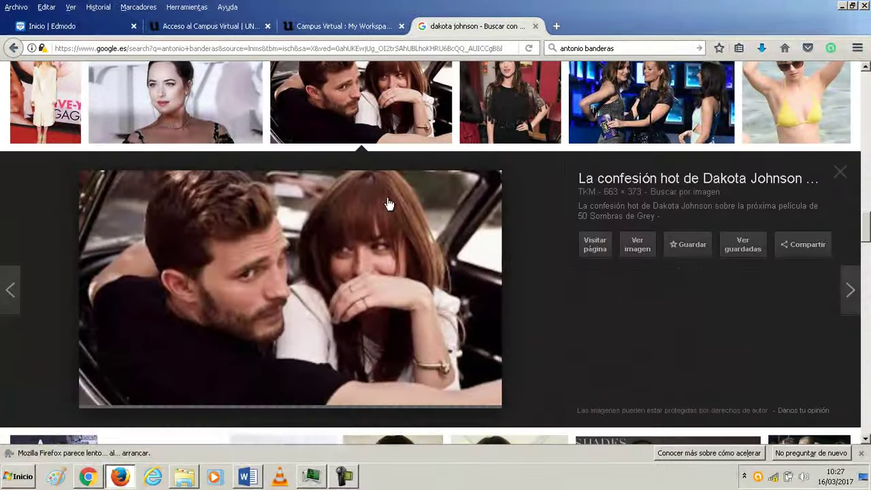
- Save the previewed car picture in the repasoexamenud09 folder as dakotajohnson02
right_click(331, 240)
left_click(360, 388)
type("dakotajo")
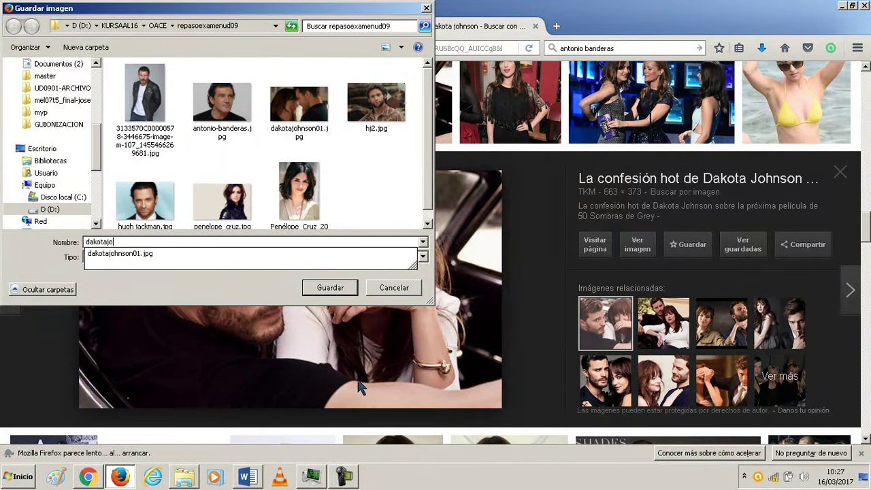
type("hnson02")
key("Return")
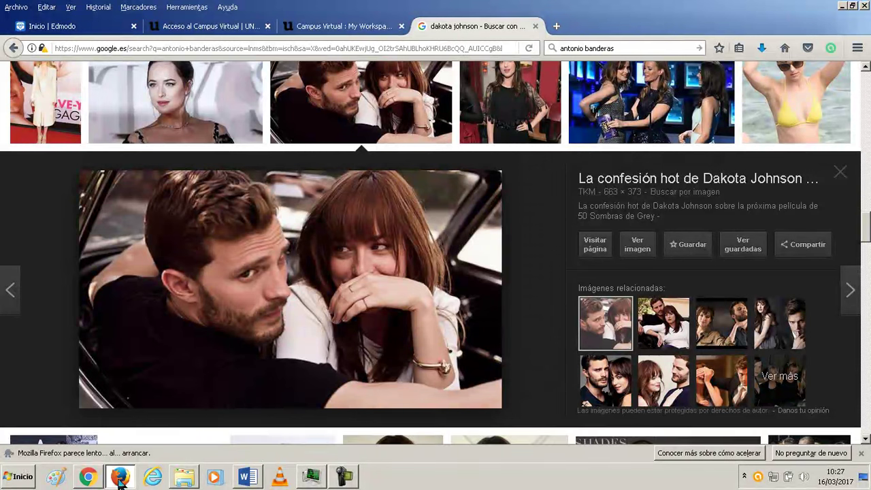
- Switch to the file explorer and open the folder D:\KURSAAL16\OACE\repasoexamenud09 containing the saved pictures
left_click(8, 475)
left_click(207, 267)
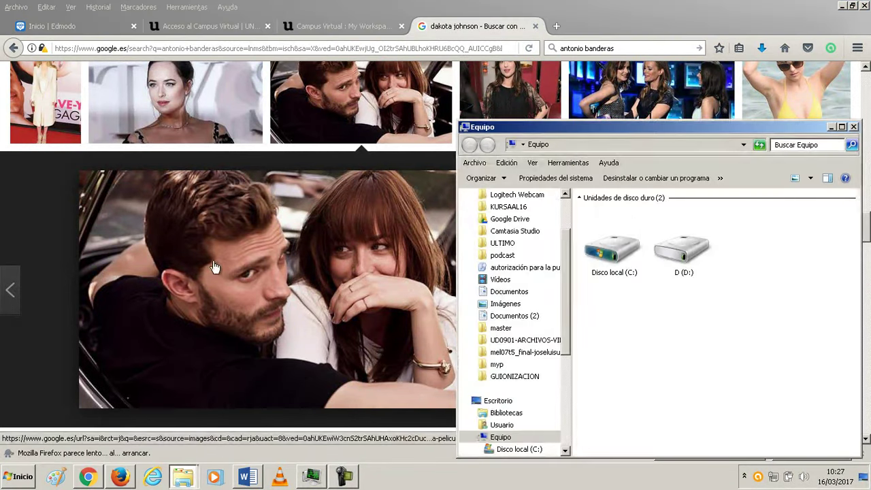
double_click(675, 248)
left_click(655, 311)
scroll(655, 311, "down", 10)
double_click(633, 329)
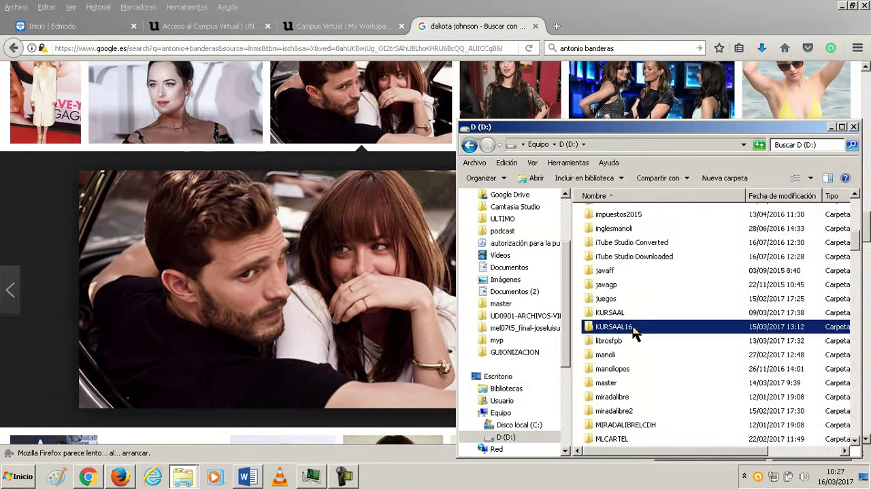
scroll(633, 330, "down", 5)
left_click(635, 303)
double_click(634, 304)
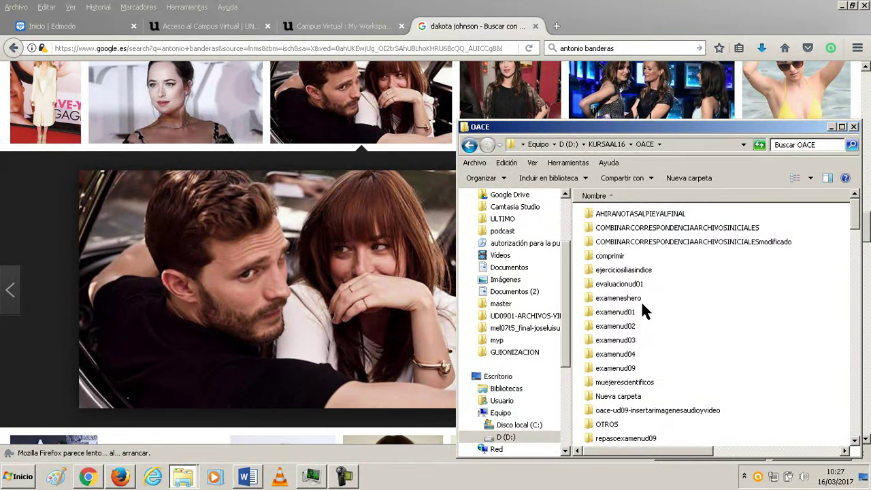
scroll(643, 310, "down", 10)
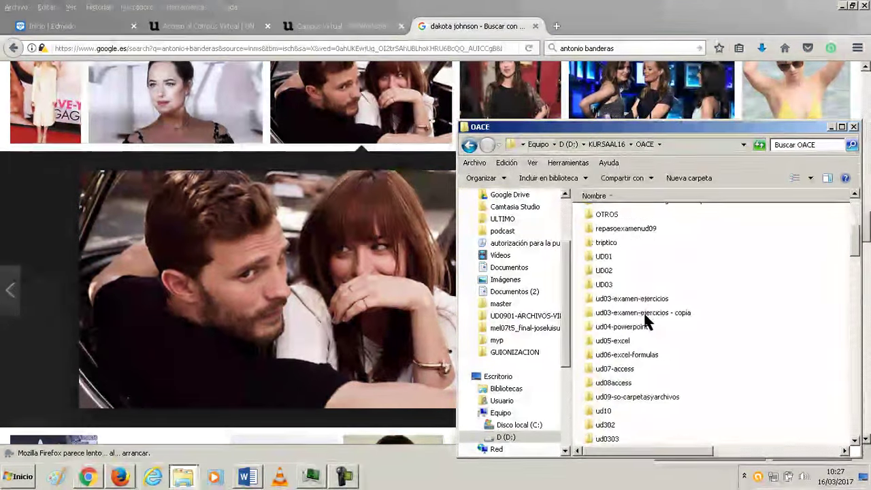
scroll(644, 311, "up", 4)
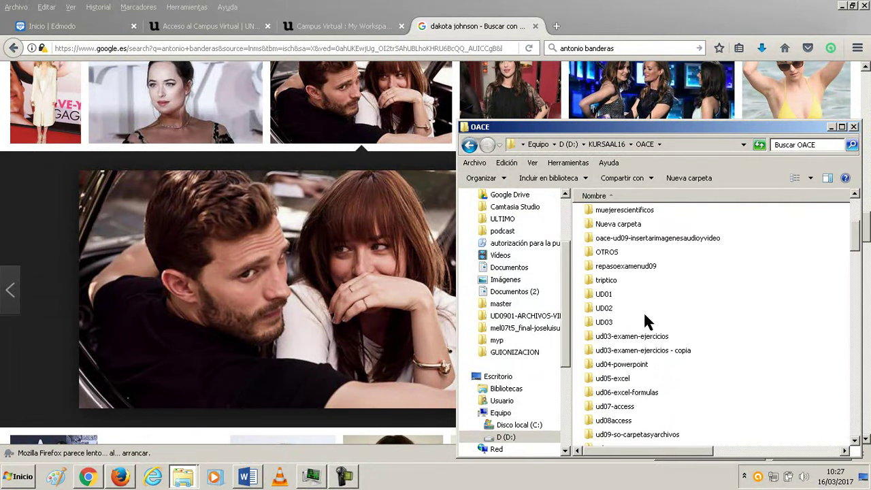
double_click(626, 267)
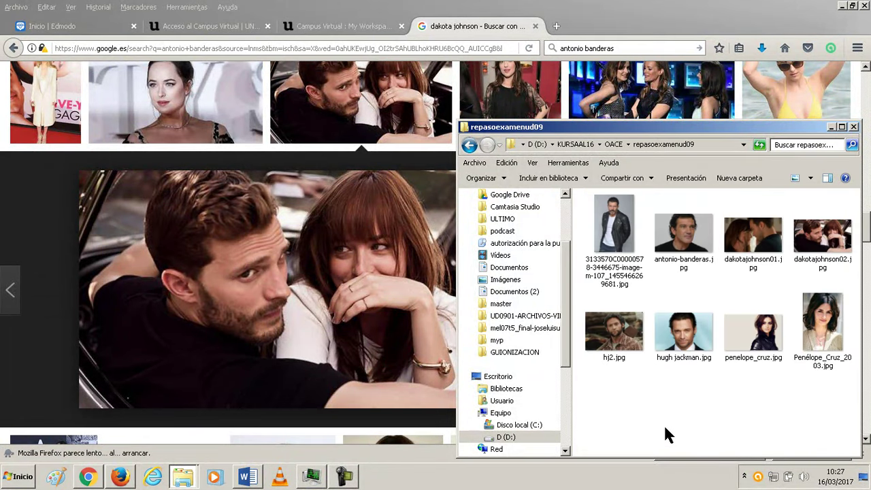
right_click(670, 436)
key("Escape")
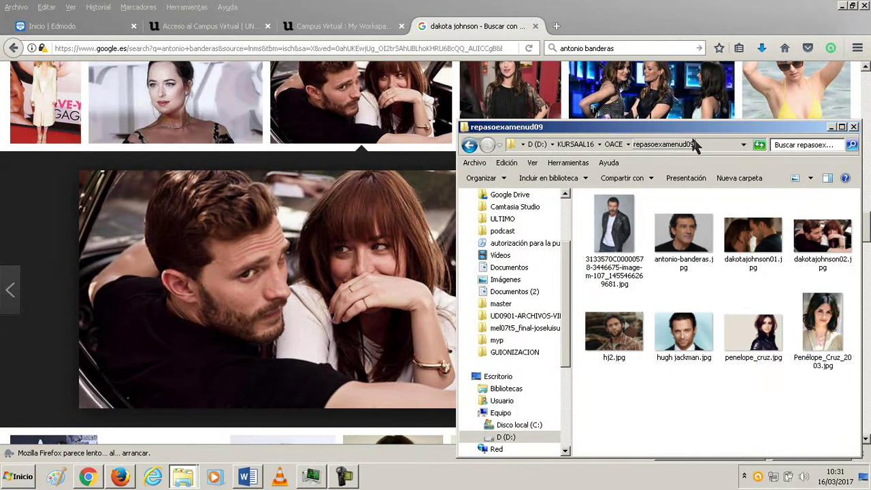
- Maximize the repasoexamenud09 folder window, try the very large icons view and return to large icons
double_click(692, 133)
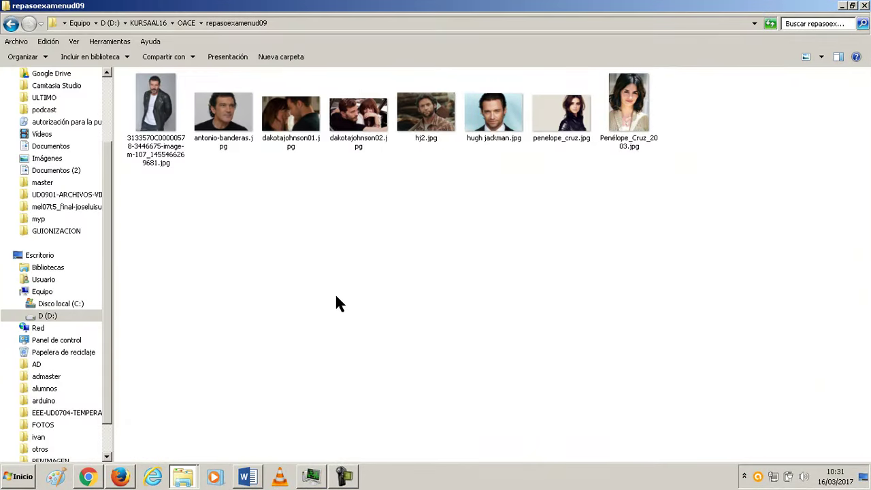
left_click(821, 58)
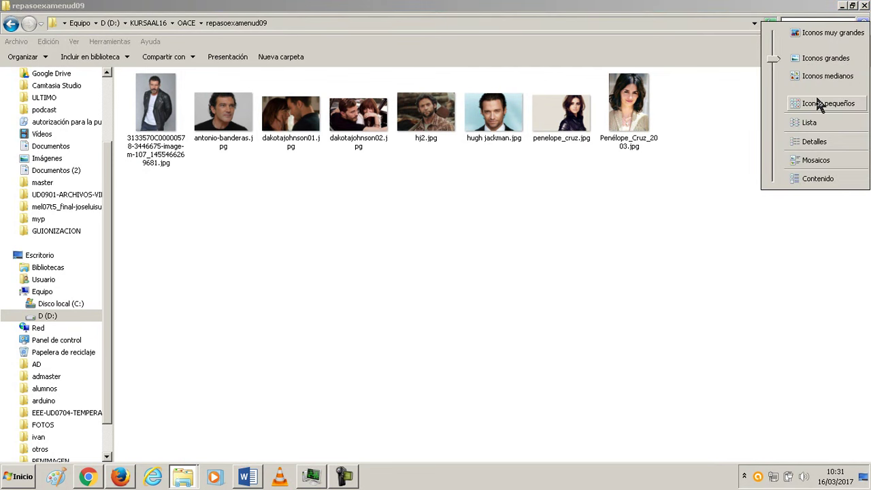
left_click(832, 33)
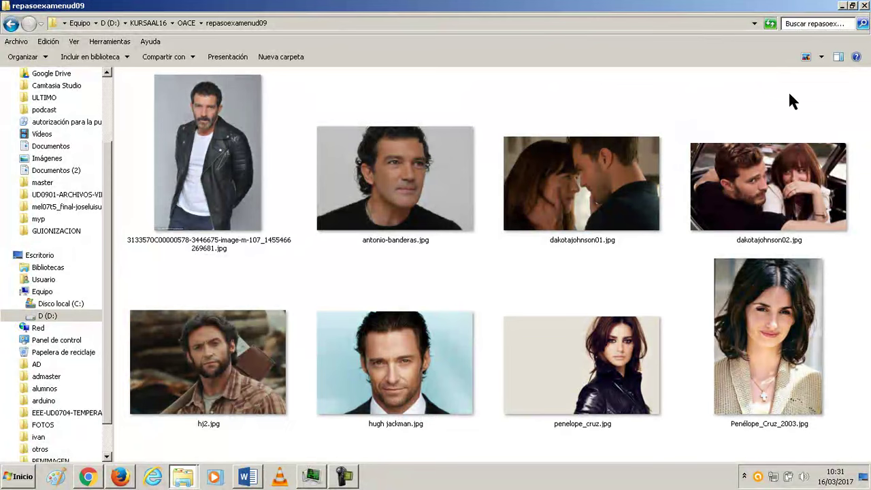
left_click(826, 56)
left_click(824, 87)
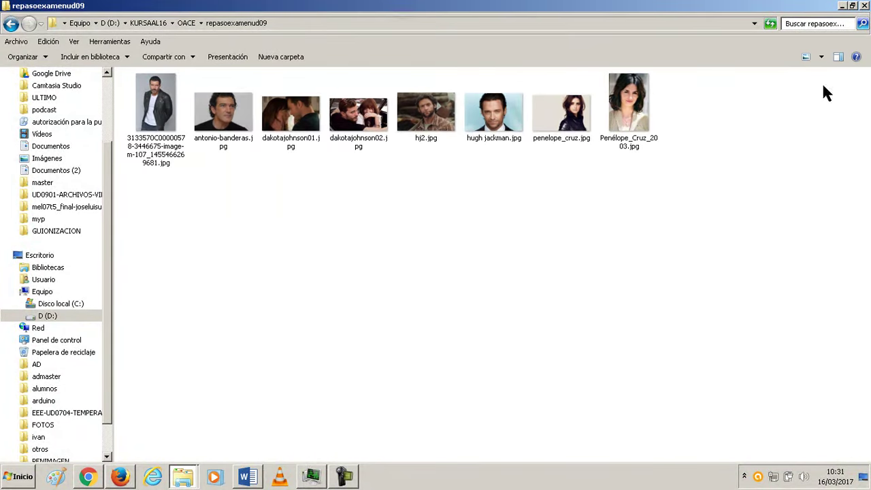
- Create a new folder named interpretes inside the repasoexamenud09 folder
right_click(459, 221)
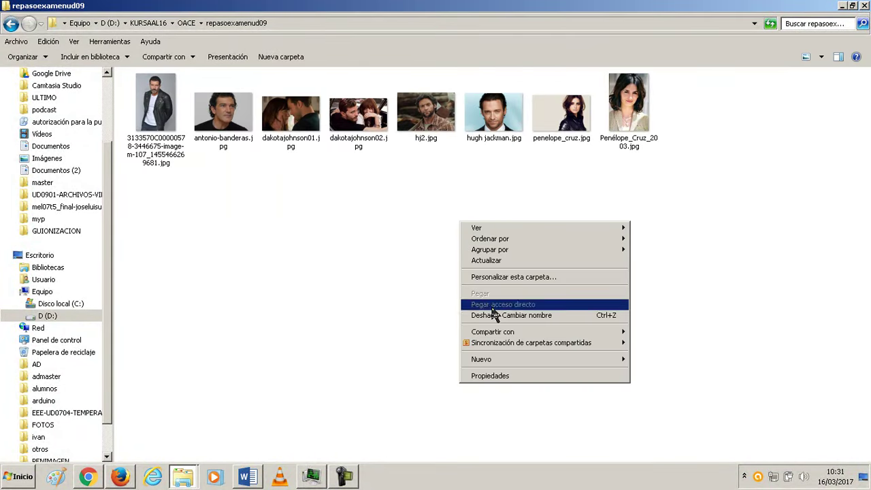
left_click(499, 361)
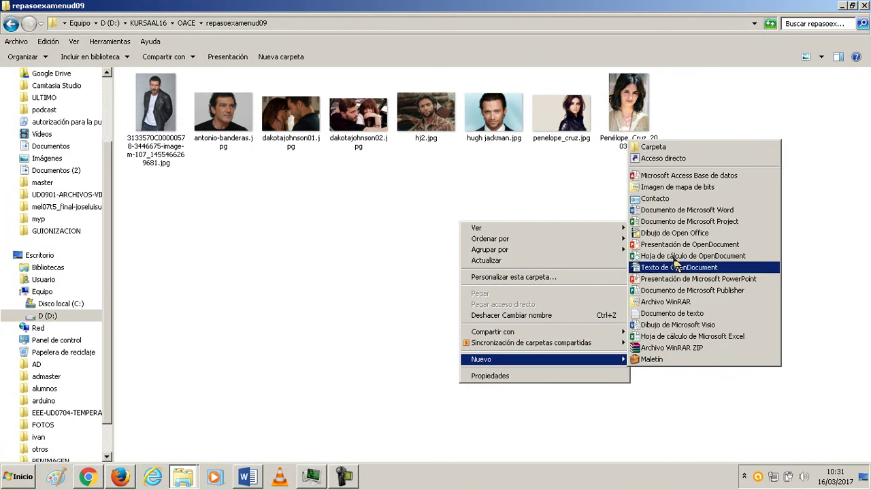
left_click(654, 147)
type("interpretes")
key("Return")
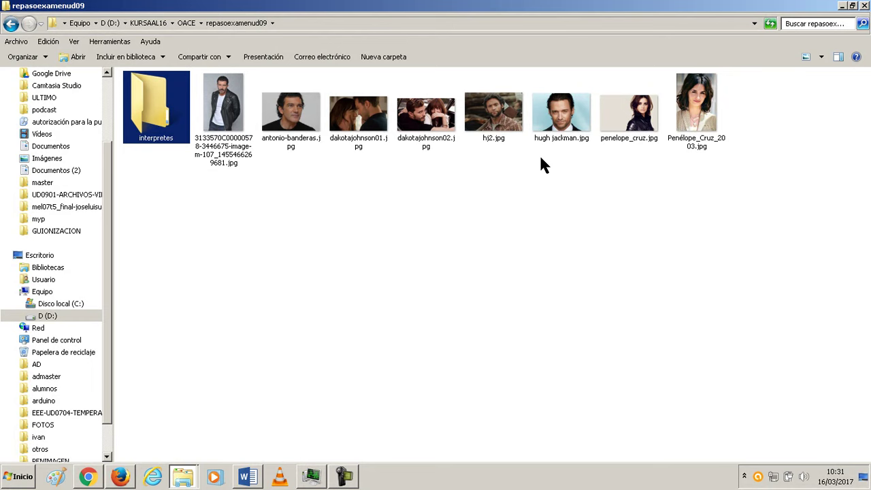
- Open the interpretes folder and create a subfolder named actores in it
double_click(144, 102)
right_click(188, 176)
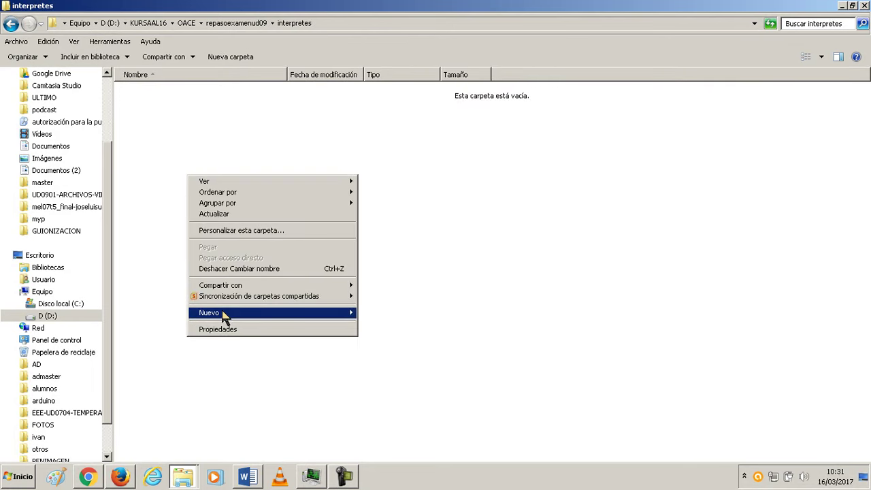
mouse_move(224, 316)
left_click(425, 99)
type("actores")
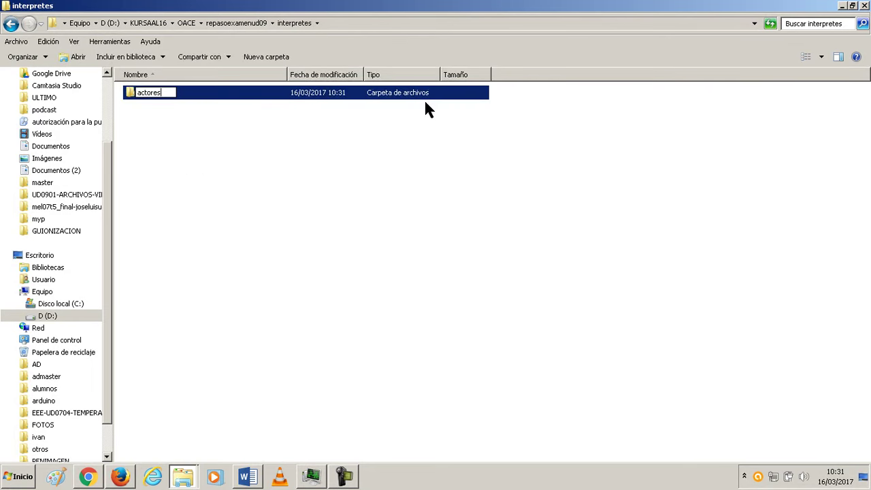
key("Return")
- Create a second subfolder named actrices inside the interpretes folder
right_click(361, 155)
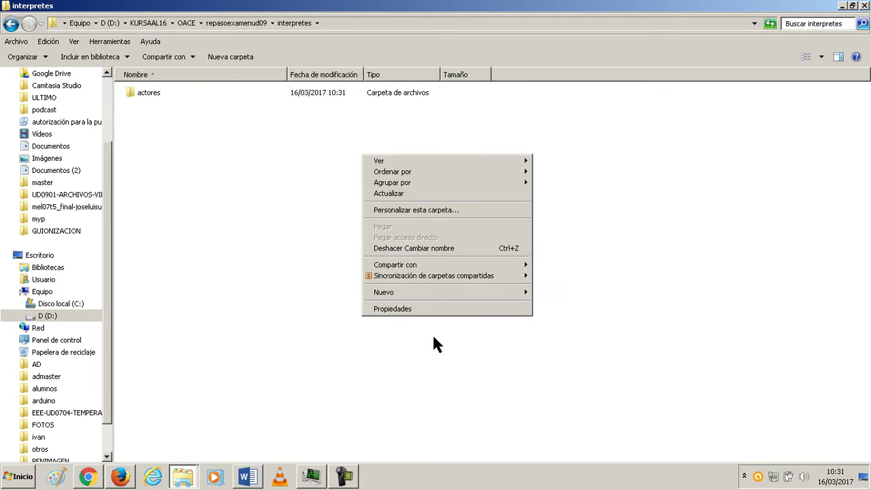
mouse_move(449, 294)
left_click(605, 80)
type("actrices")
key("Return")
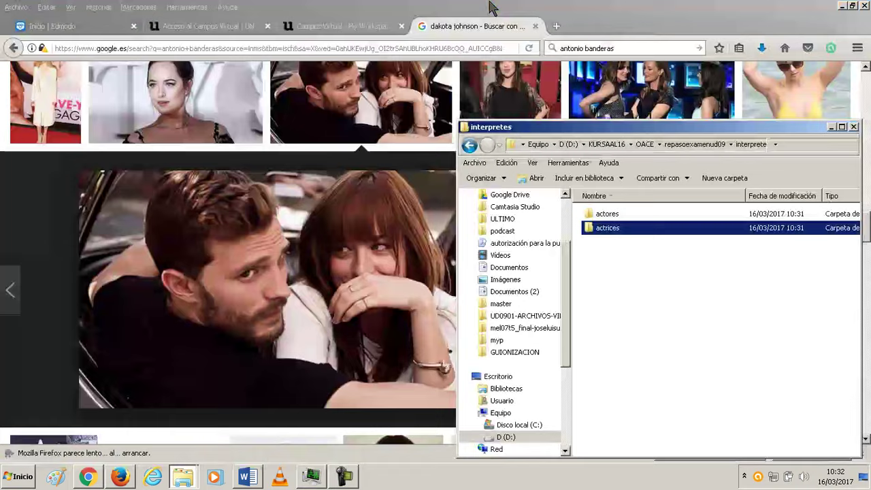
- Restore the interpretes window to its smaller size and minimize the two browser windows behind it
double_click(491, 5)
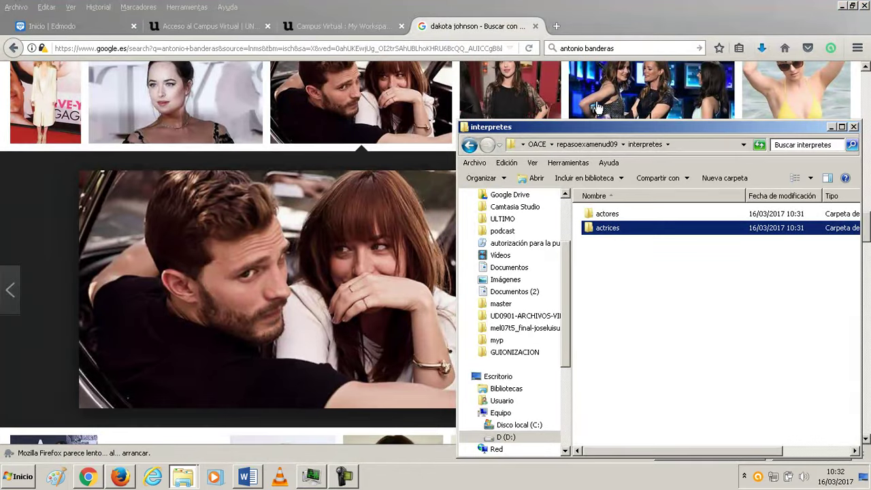
left_click(843, 6)
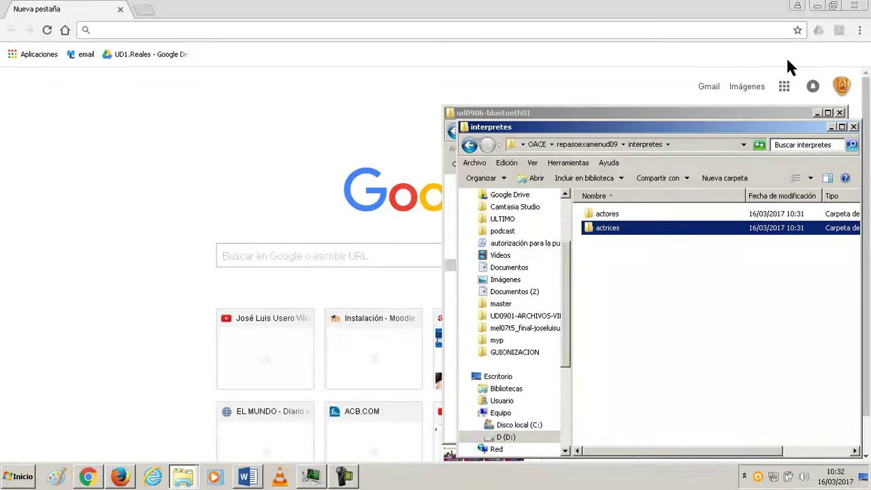
left_click(817, 5)
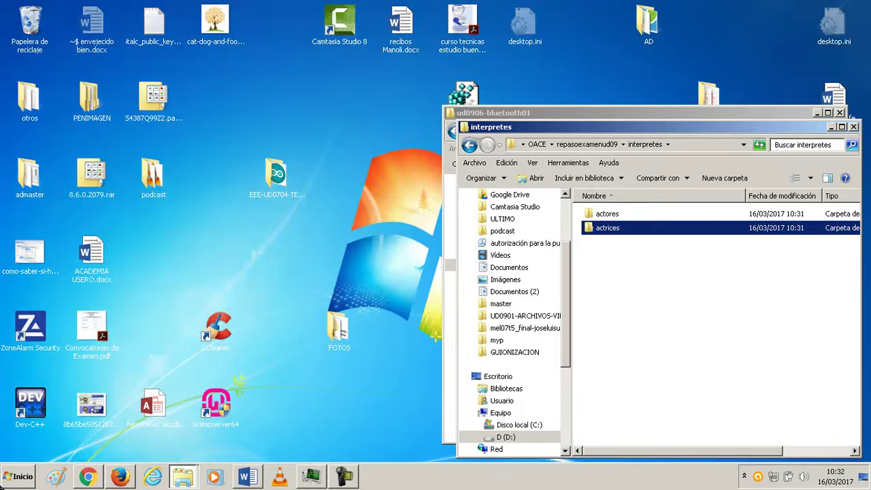
- Open a second file explorer window at D:\KURSAAL16\OACE\repasoexamenud09, where the pictures are stored
left_click(8, 482)
left_click(191, 267)
double_click(217, 151)
scroll(165, 280, "down", 8)
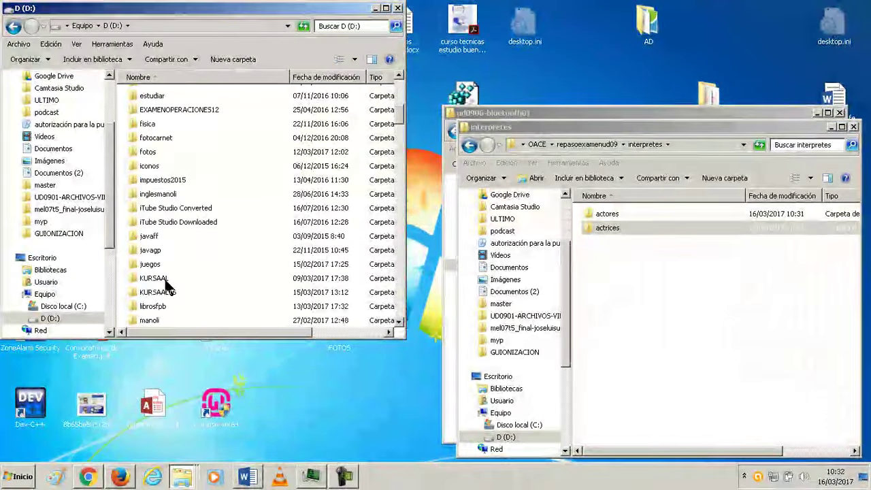
double_click(168, 295)
scroll(169, 293, "down", 5)
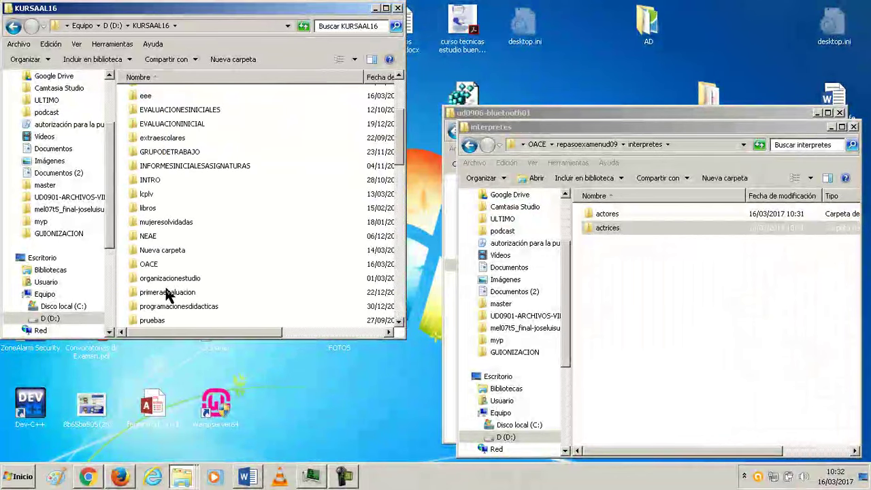
double_click(165, 266)
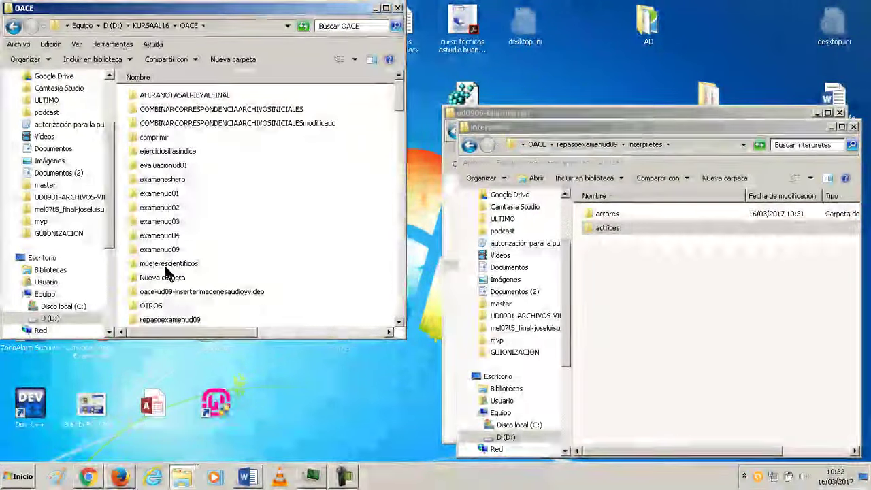
scroll(172, 267, "down", 2)
double_click(185, 236)
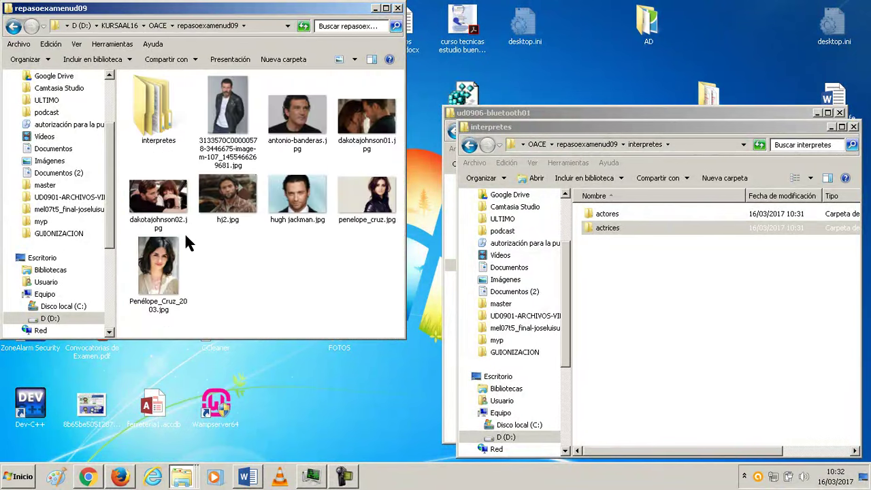
- In the interpretes window, open the actores folder and create a subfolder named Antonio Banderas
double_click(607, 214)
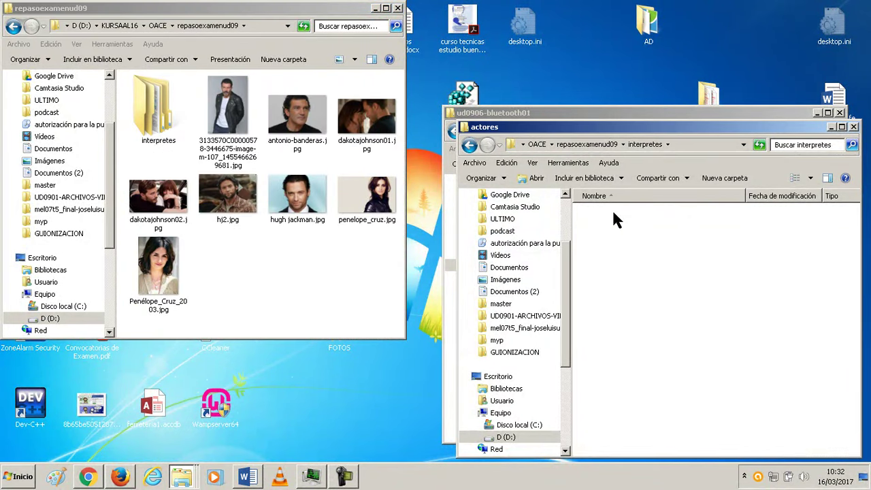
right_click(611, 226)
mouse_move(638, 364)
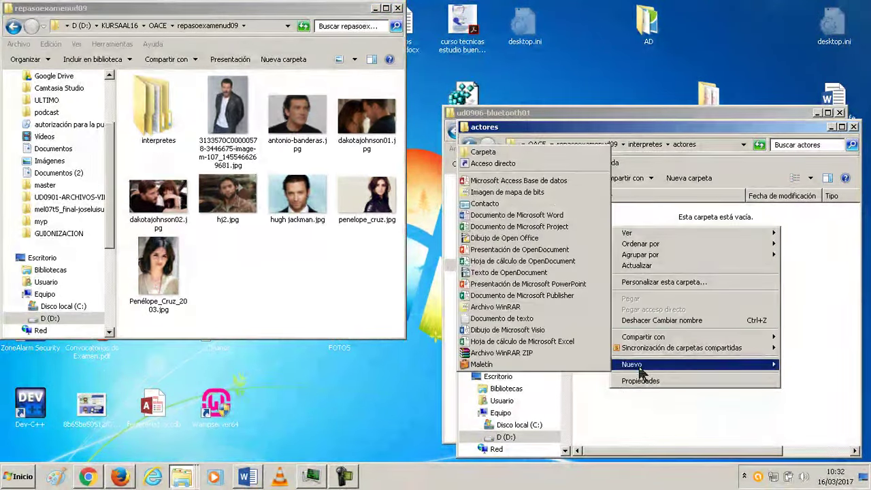
left_click(516, 150)
type("Antonio Banderas")
key("Return")
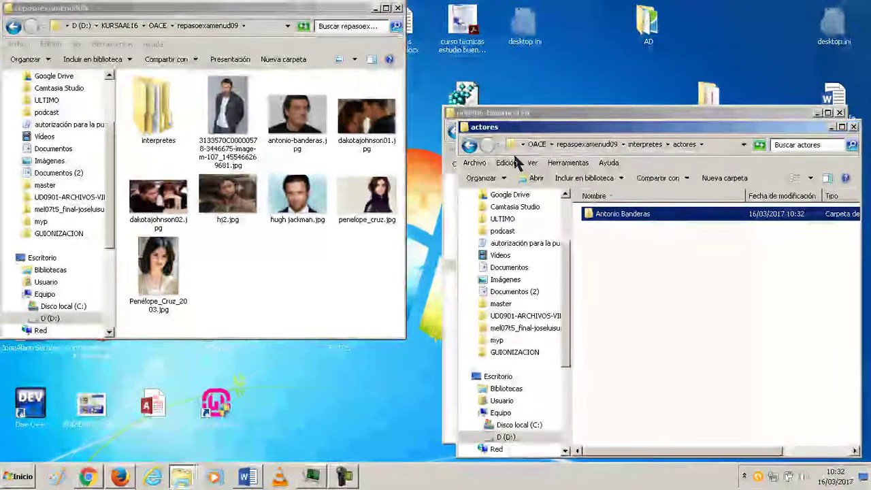
- Create another subfolder named Hugh Jackman inside the actores folder
right_click(672, 291)
mouse_move(701, 425)
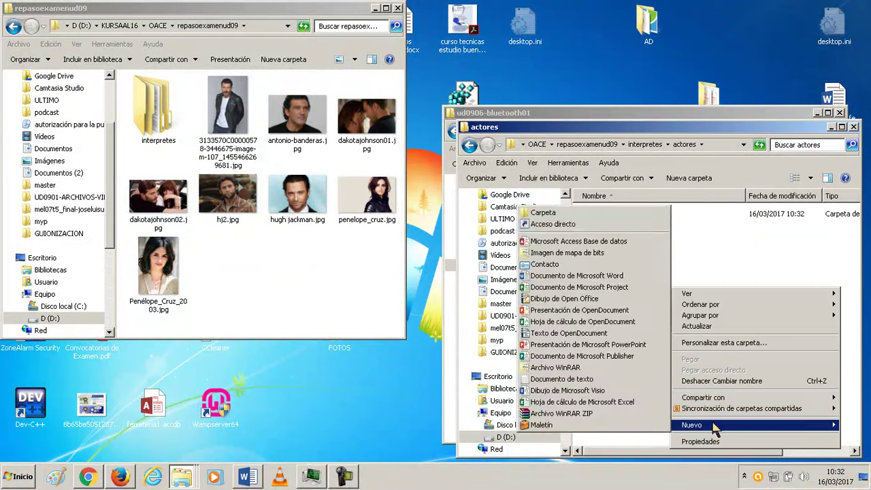
left_click(584, 213)
type("Hugh Jackman")
key("Return")
- Return to interpretes, open the actrices folder and create a subfolder named Penélope Cruz
left_click(470, 145)
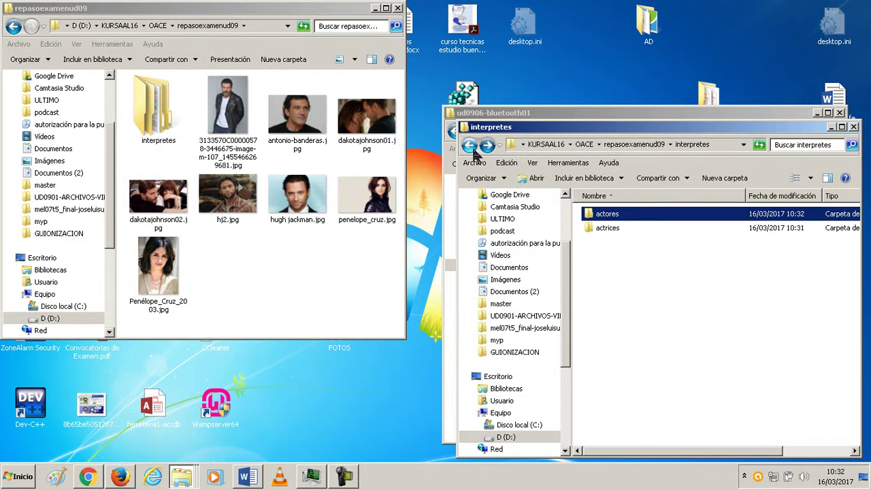
double_click(617, 232)
right_click(618, 241)
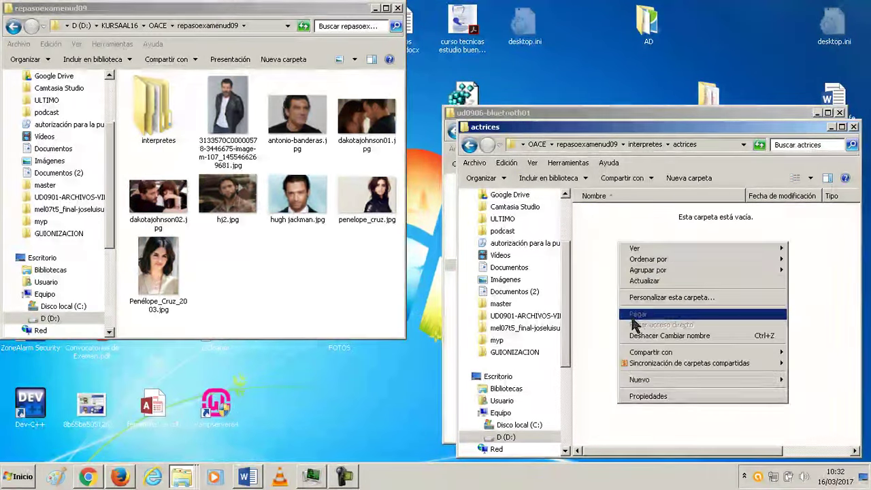
mouse_move(636, 380)
left_click(576, 168)
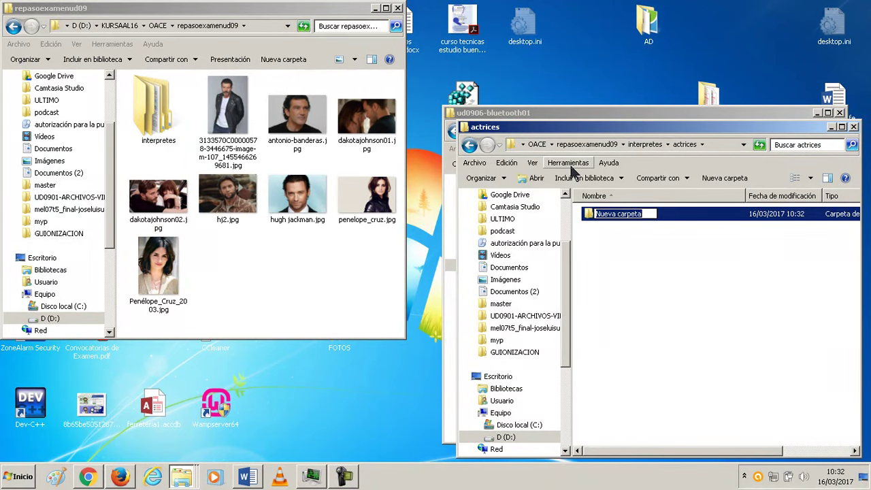
type("Pen")
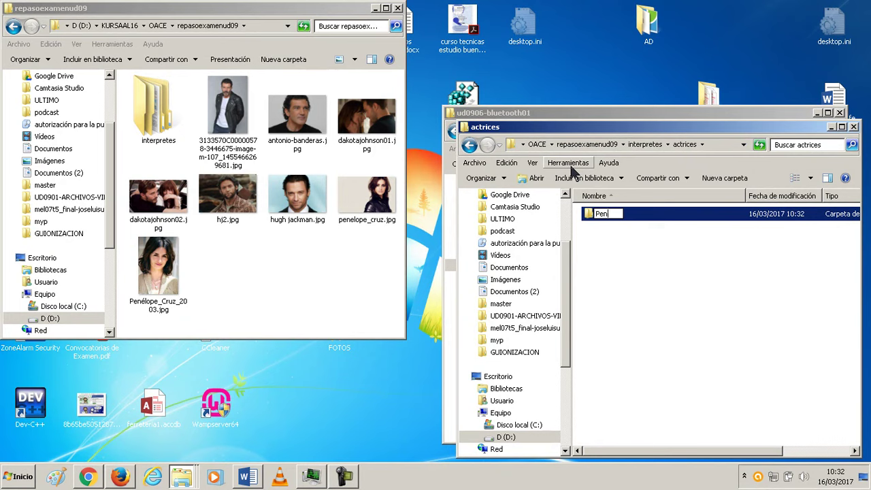
type("élope CDr")
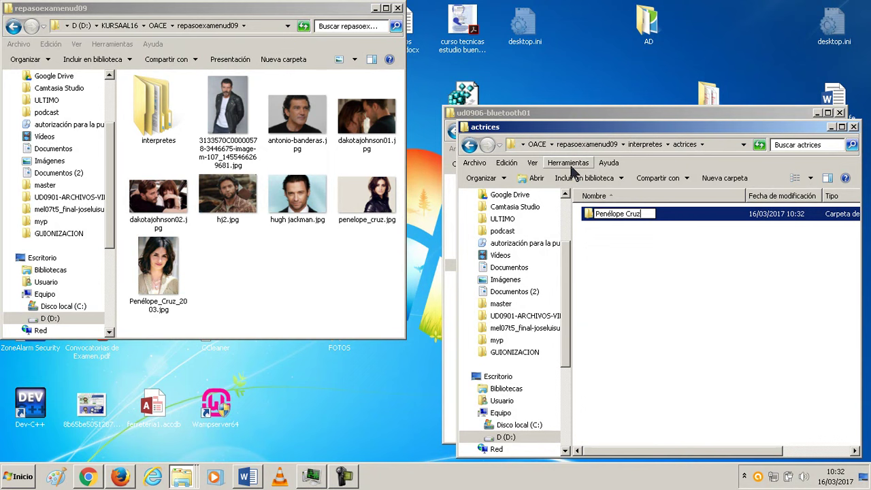
key("Return")
- Create another subfolder named Dakota Johnson inside the actrices folder
right_click(630, 258)
mouse_move(691, 400)
left_click(520, 191)
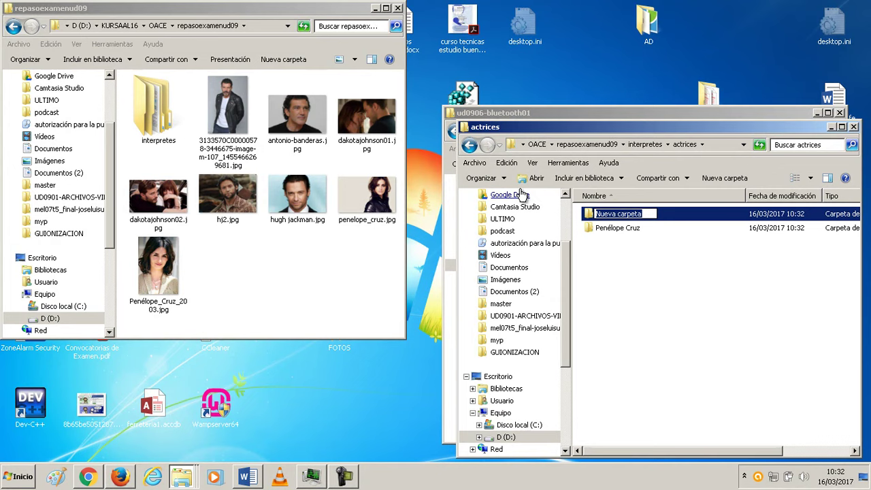
type("D")
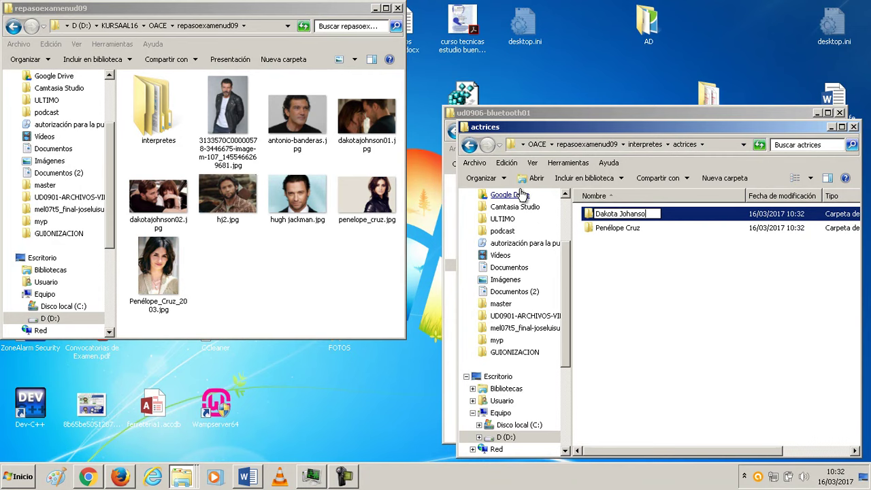
type("akota Johnson")
key("Return")
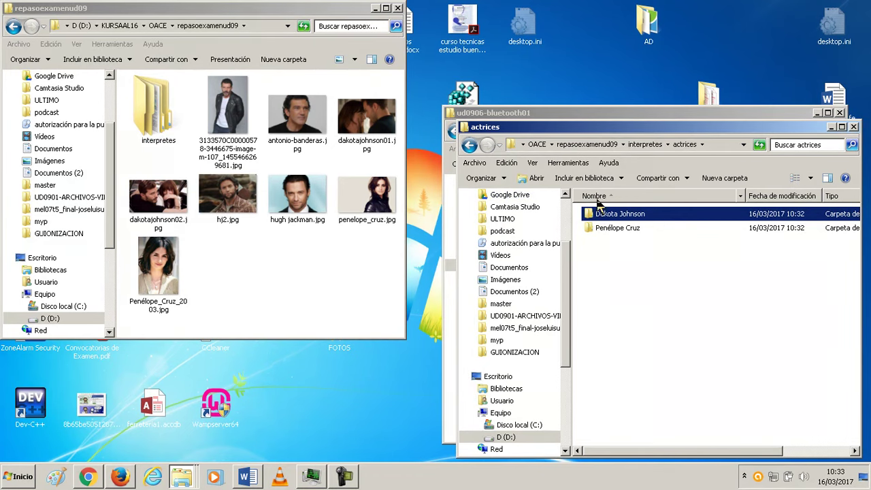
- Move dakotajohnson01.jpg and dakotajohnson02.jpg from repasoexamenud09 into the Dakota Johnson folder
left_click(196, 258)
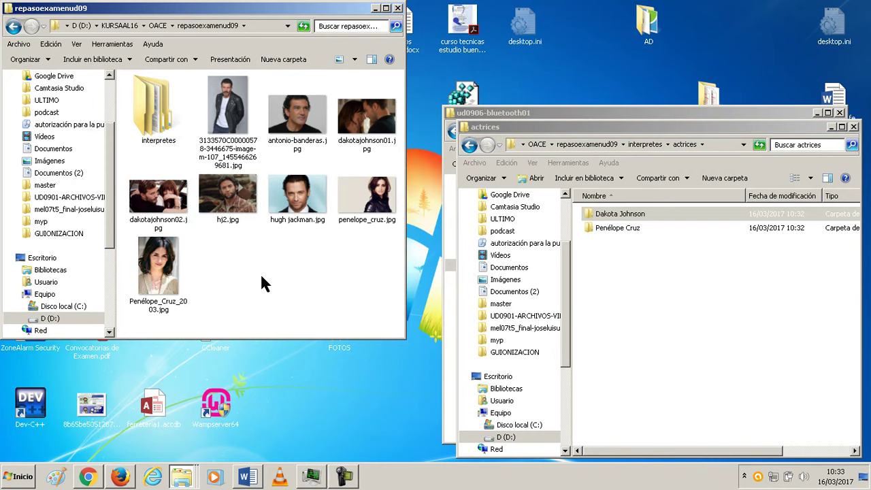
left_click(168, 213)
left_click(354, 139, "ctrl")
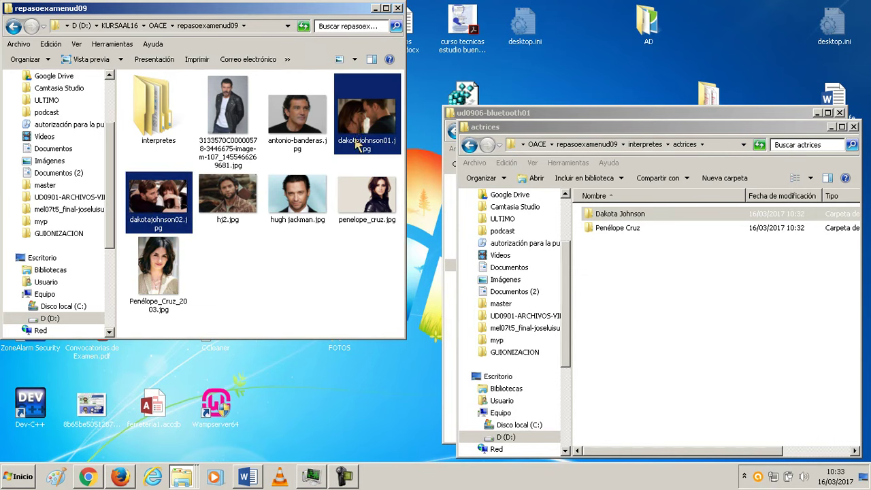
left_click_drag(382, 150, 636, 219)
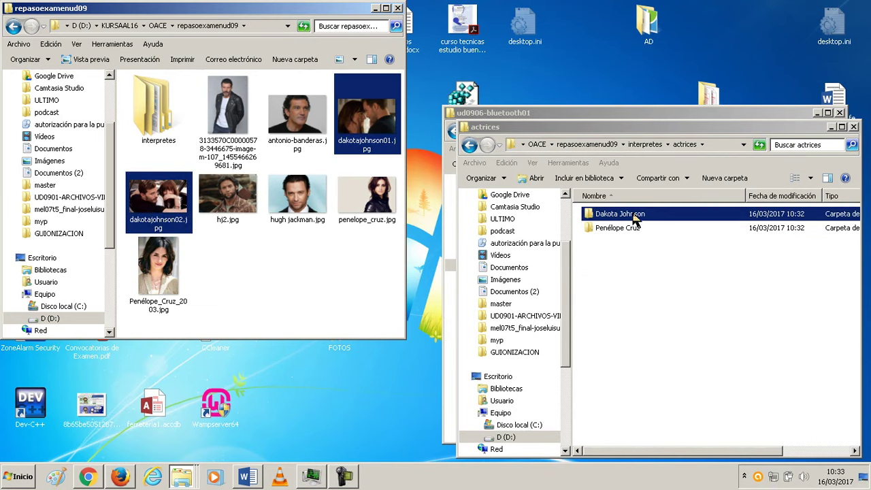
- Move penelope_cruz.jpg and Penélope_Cruz_2003.jpg from repasoexamenud09 into the Penélope Cruz folder
left_click(289, 227)
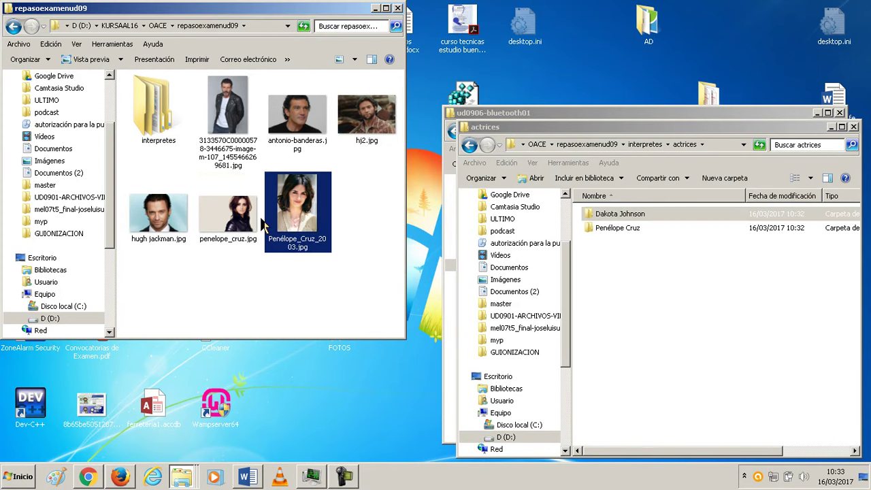
left_click(246, 226, "ctrl")
left_click_drag(317, 207, 599, 230)
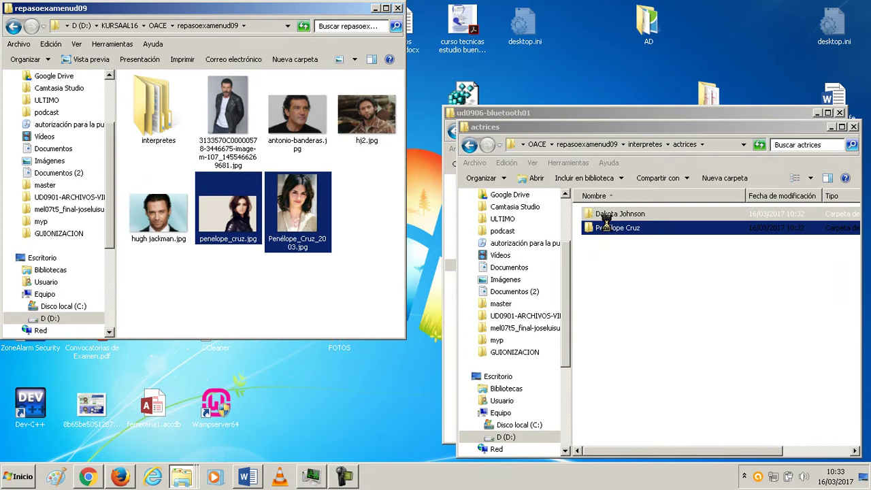
- Open the actores folder and move the two Antonio Banderas pictures from repasoexamenud09 into the Antonio Banderas folder
left_click(646, 144)
double_click(610, 215)
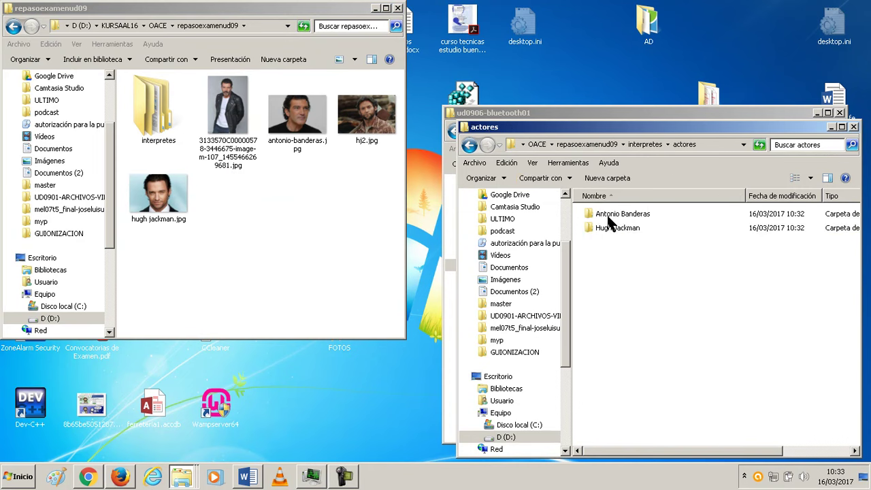
left_click(243, 132)
left_click(292, 133, "ctrl")
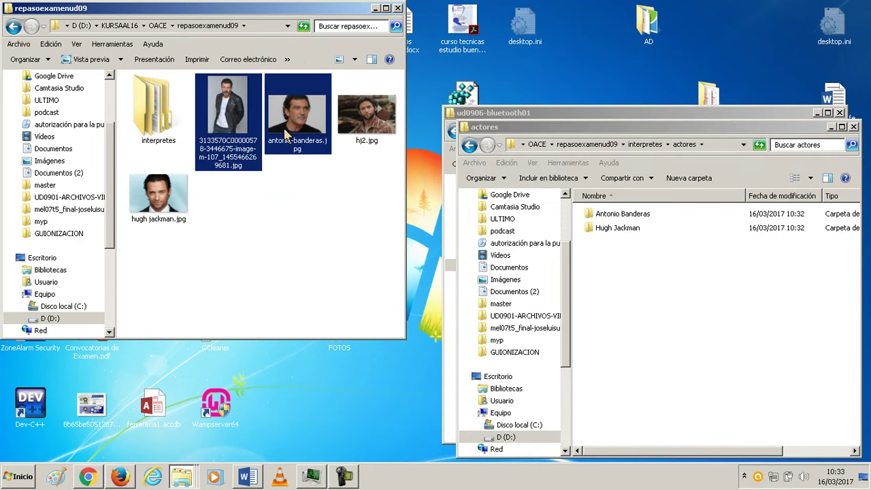
left_click_drag(291, 132, 608, 230)
- Move hj2.jpg and hugh jackman.jpg into the Hugh Jackman folder and maximize the actores window
left_click(231, 126)
left_click(296, 129, "ctrl")
left_click_drag(296, 129, 624, 235)
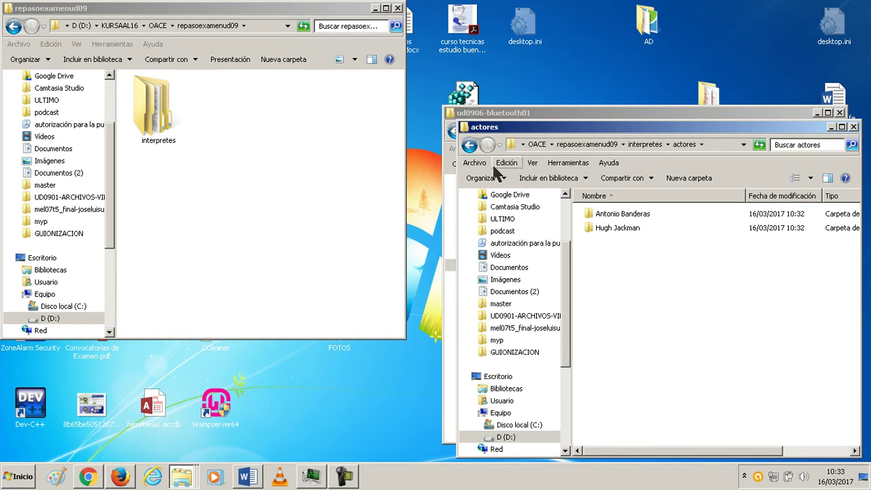
double_click(575, 127)
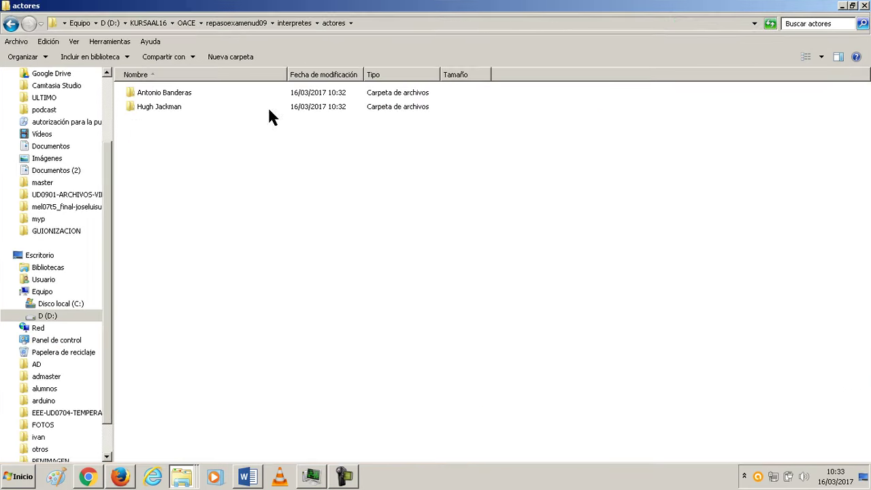
- Return to the interpretes folder and search it for all contents with *.*
left_click(12, 24)
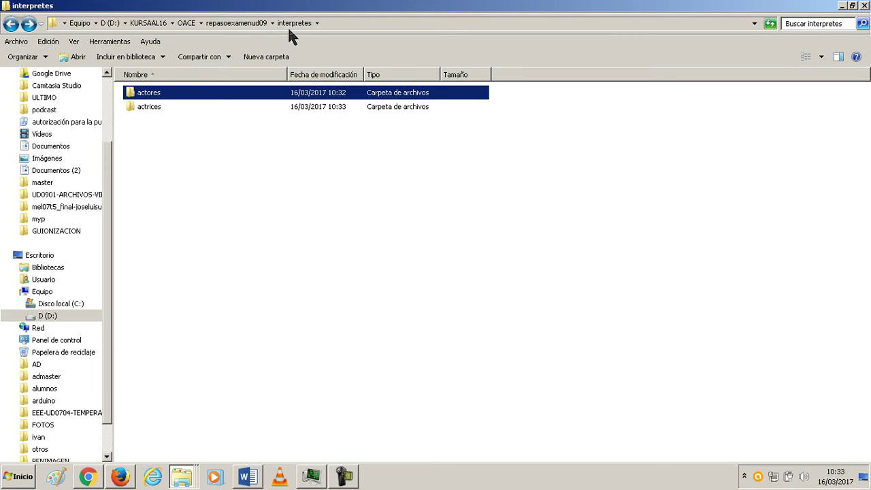
left_click(447, 167)
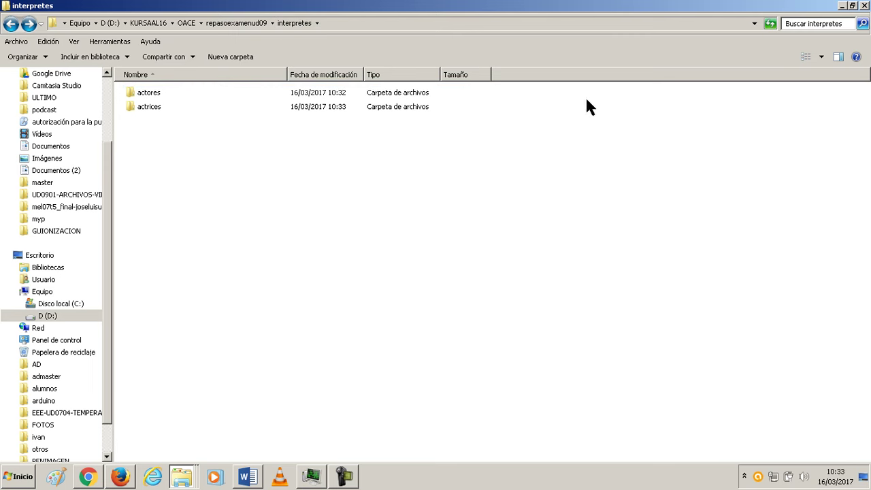
left_click(795, 25)
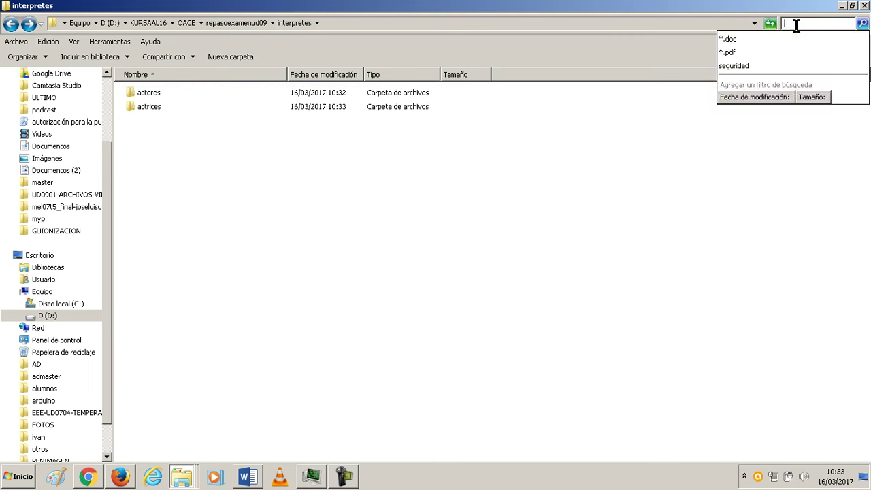
type("*.*")
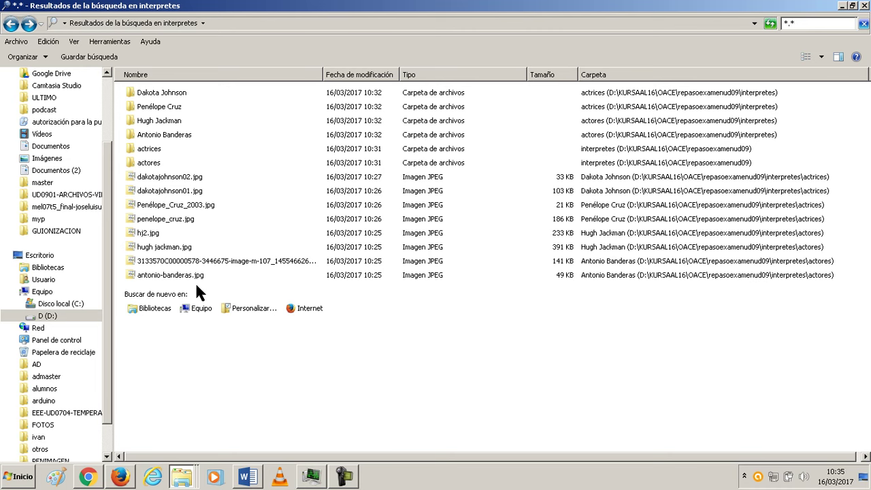
- Find and open Word and create a blank document
left_click(17, 480)
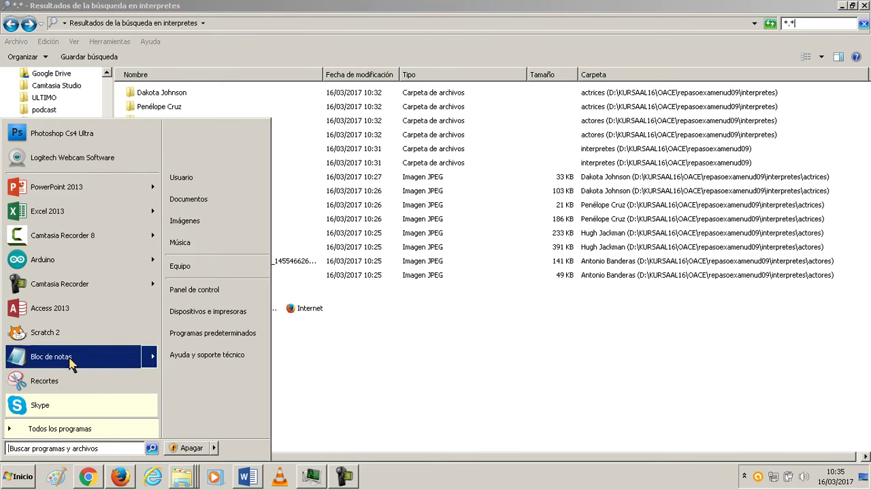
type("word")
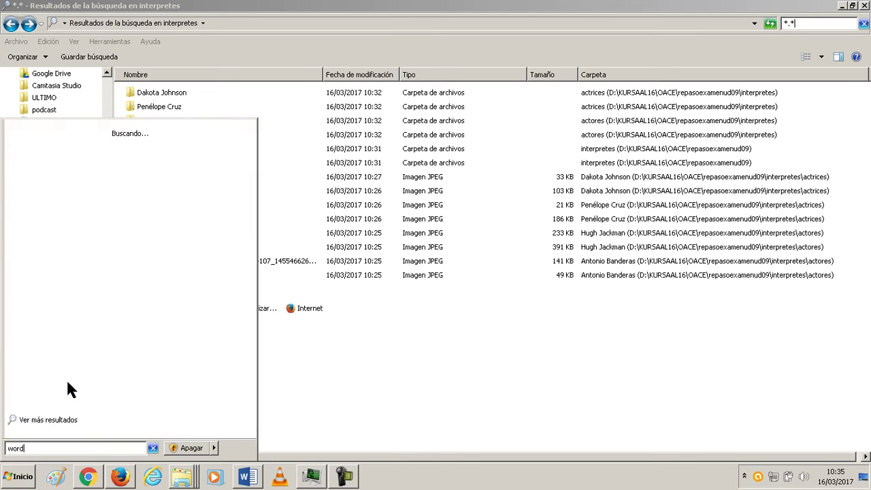
left_click(60, 151)
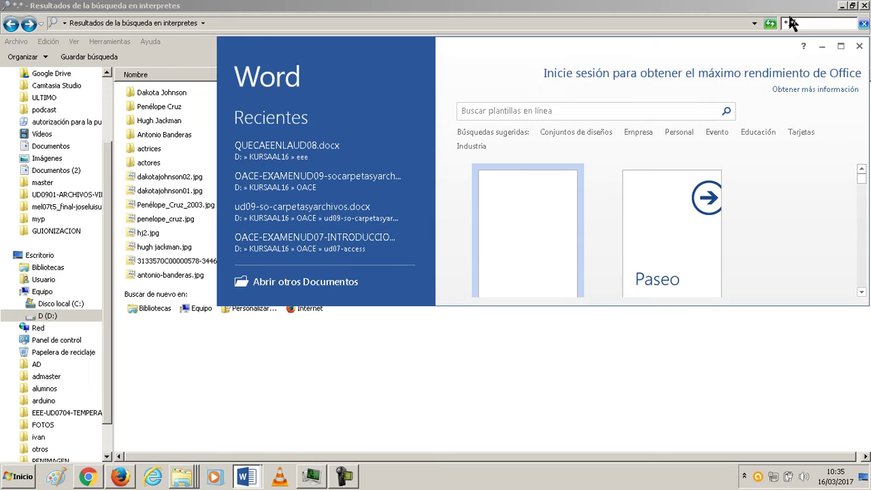
left_click(546, 258)
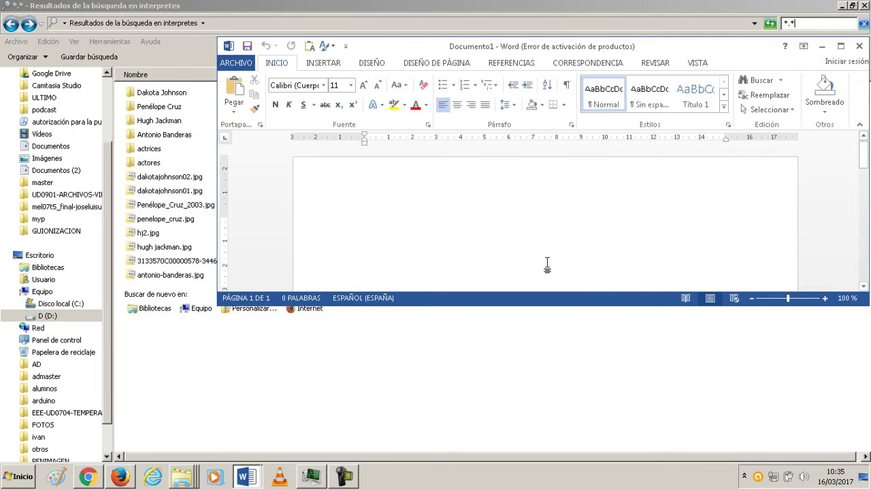
- Write the bold heading "EJERCICIO 1" on its own line and maximize the document window
key("ctrl+n")
type("E")
key("BackSpace")
type("EJERCICIO 1")
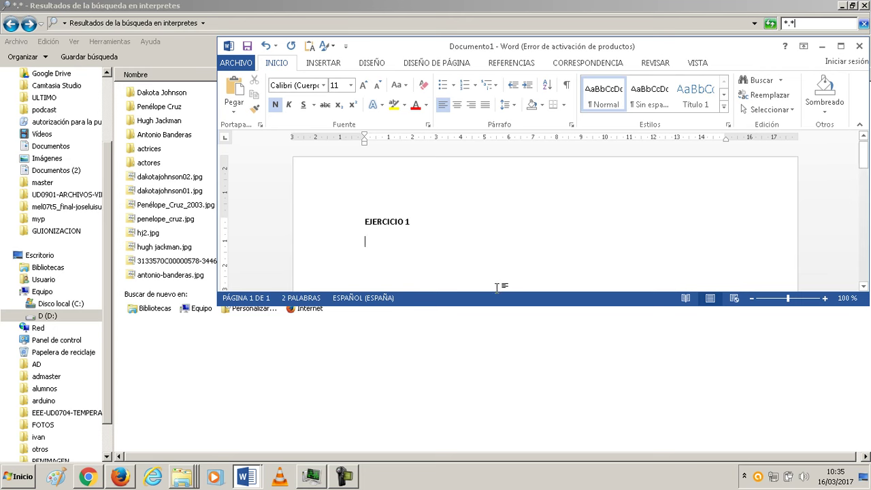
double_click(588, 46)
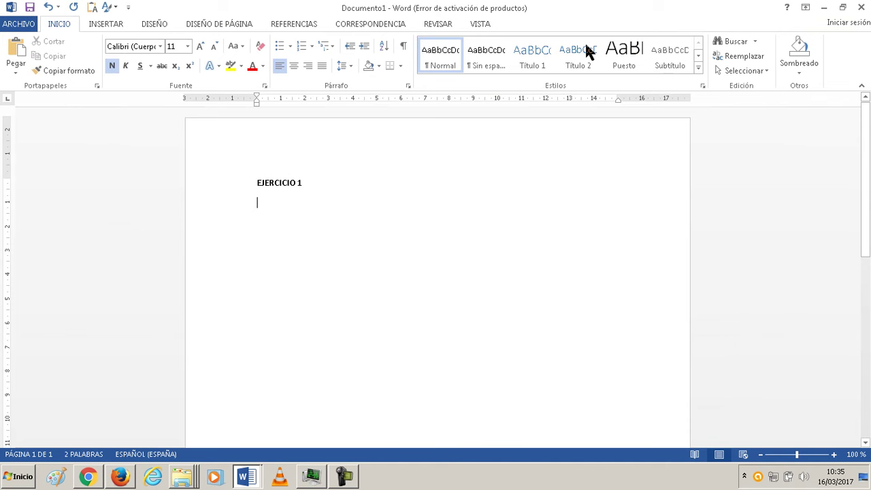
- Switch to the file explorer, go to repasoexamenud09 and compress the interpretes folder into interpretes.rar
left_click(183, 476)
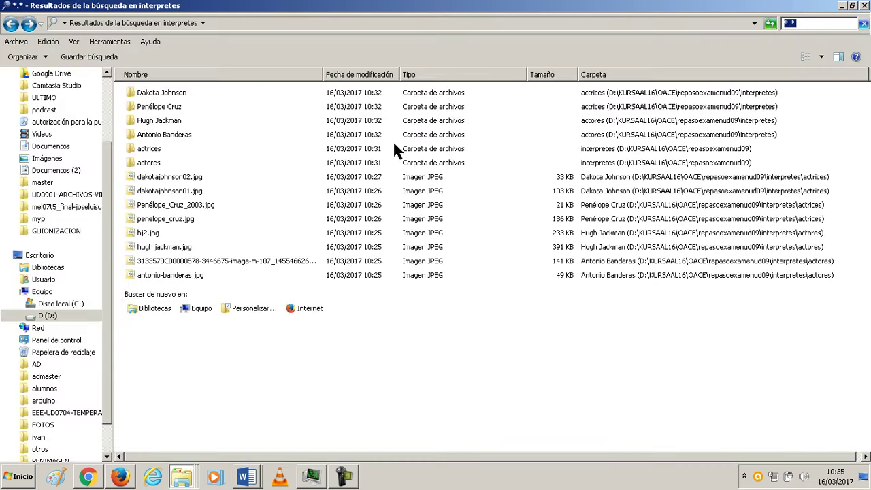
left_click(11, 24)
left_click(193, 138)
left_click(193, 138)
left_click(283, 23)
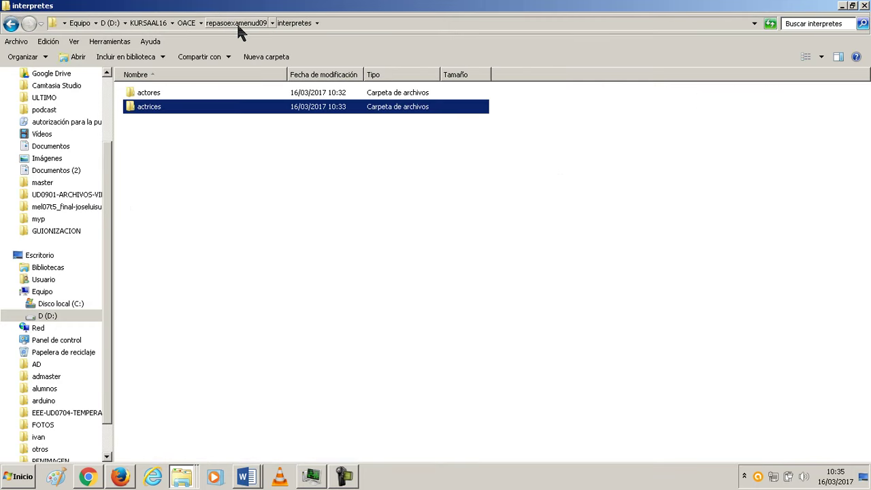
left_click(242, 24)
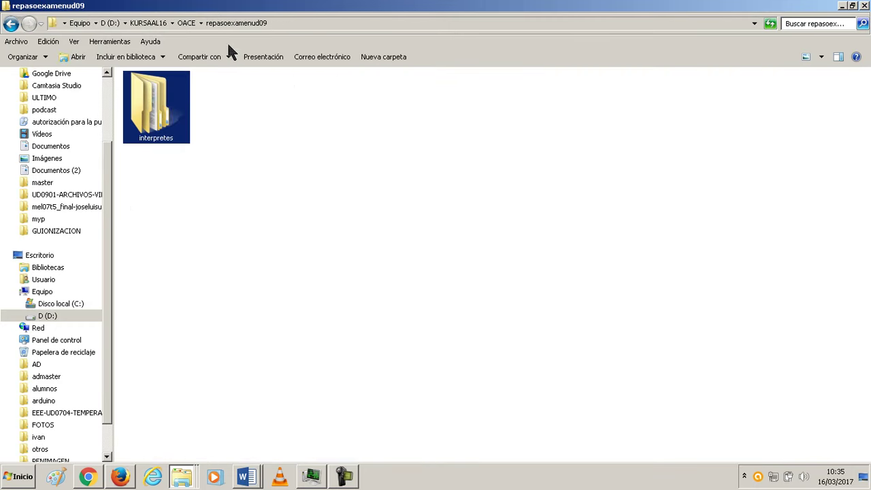
double_click(164, 107)
right_click(164, 107)
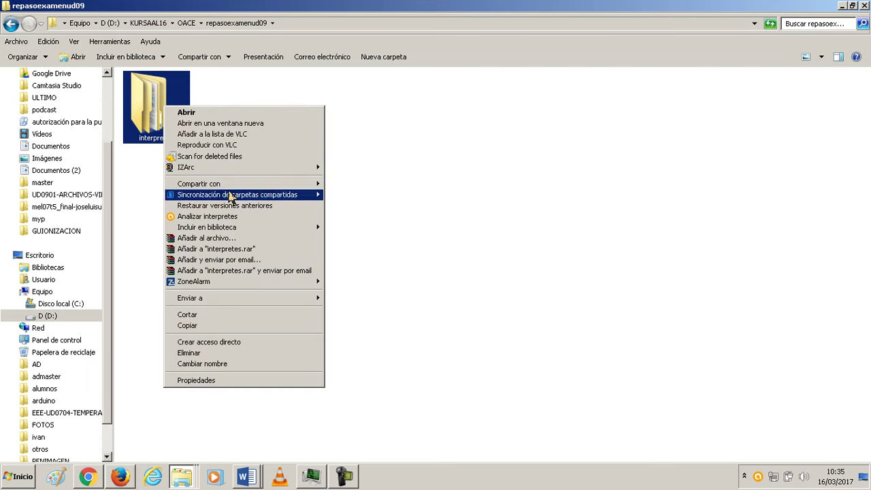
left_click(233, 253)
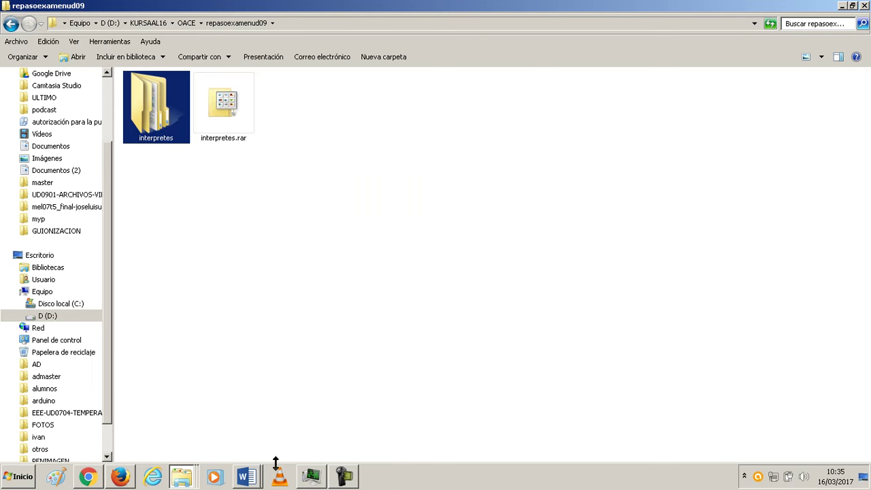
- Search inside the interpretes folder for *.* and sort the results by size, largest first
double_click(157, 120)
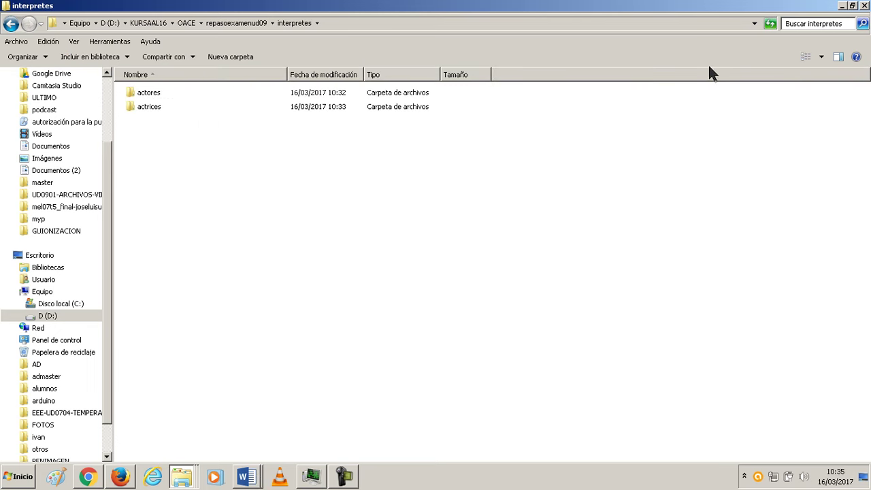
left_click(810, 26)
type("*.*")
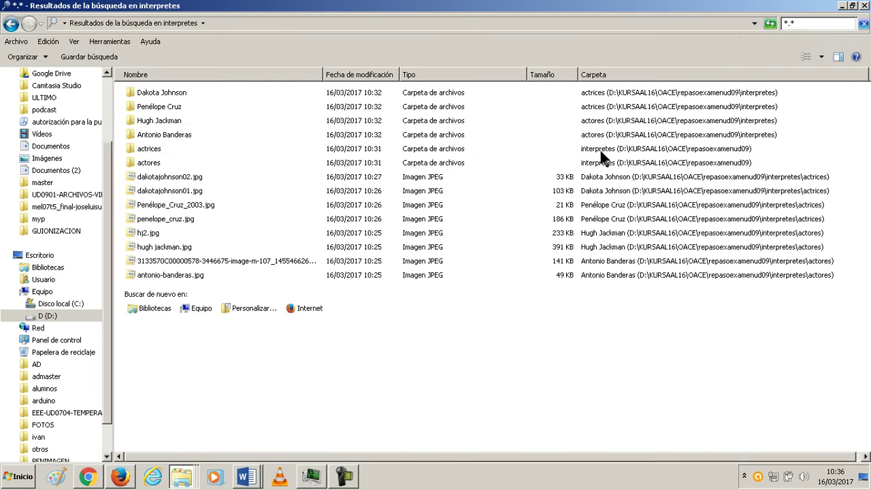
left_click(553, 76)
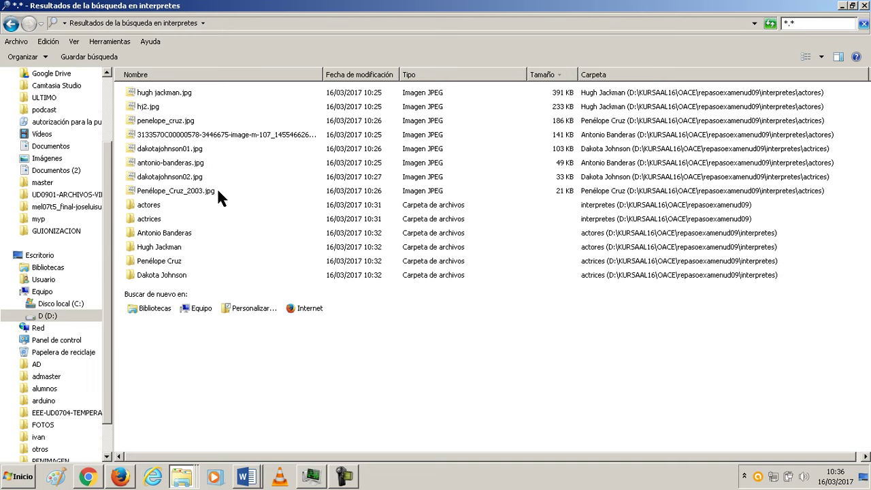
- Find and open the Recortes snipping tool and capture the whole search results window, excluding the taskbar
left_click(16, 478)
type("RECORE")
key("BackSpace")
key("BackSpace")
type("TES")
key("BackSpace")
key("BackSpace")
key("BackSpace")
type("RTES")
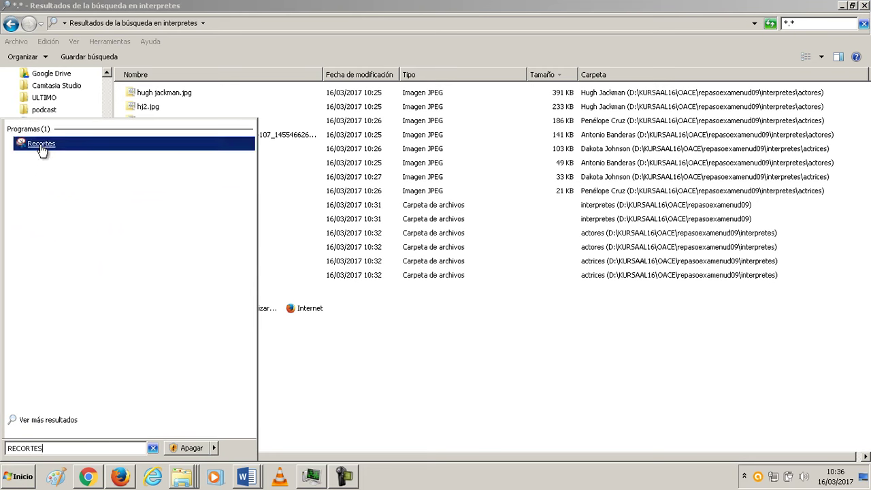
left_click(41, 143)
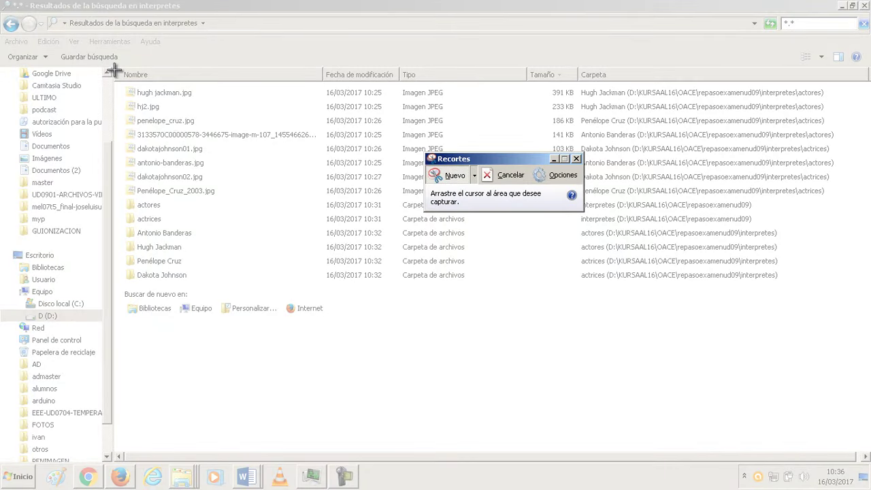
left_click_drag(0, 1, 868, 463)
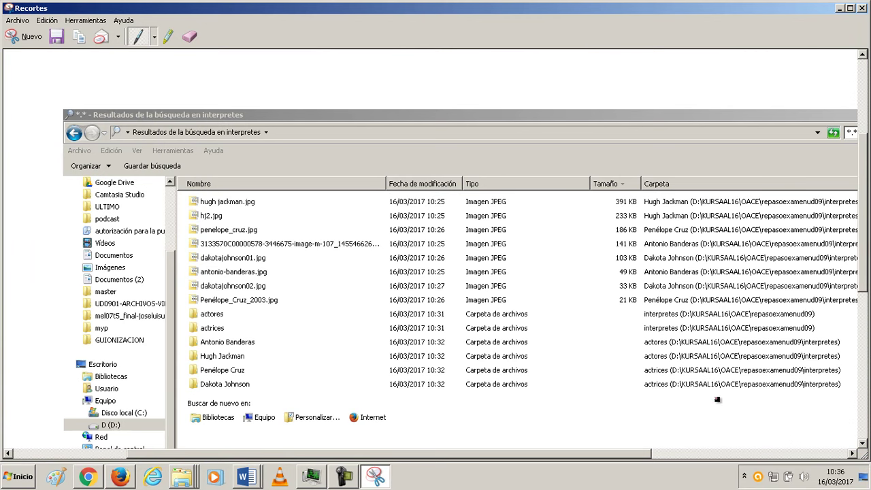
- Switch to Word, write "En el WinRAR" under EJERCICIO 1 and add the heading "EJERCICIO 2" below it
left_click(246, 477)
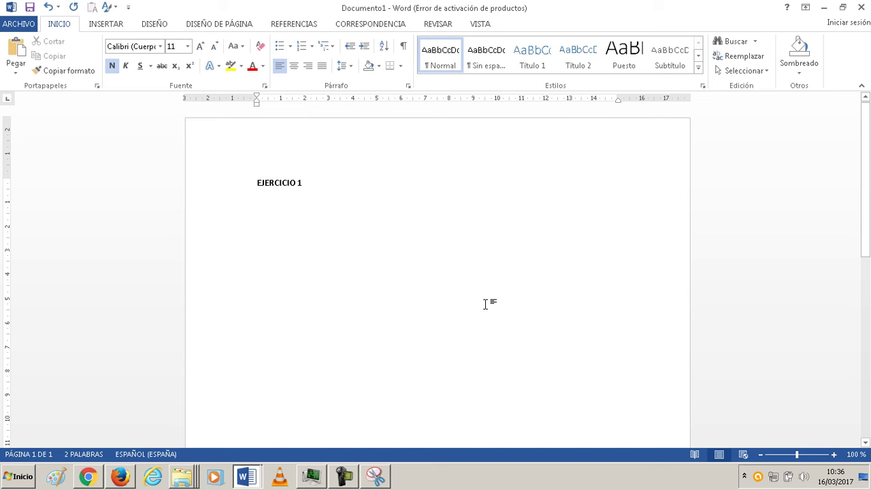
type("eN el Winr")
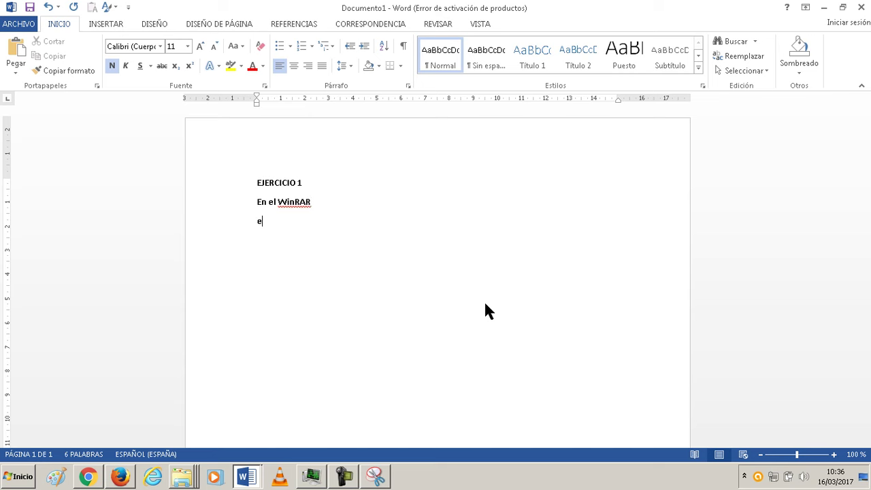
type("JERCICIO 2")
key("Return")
left_click(802, 455)
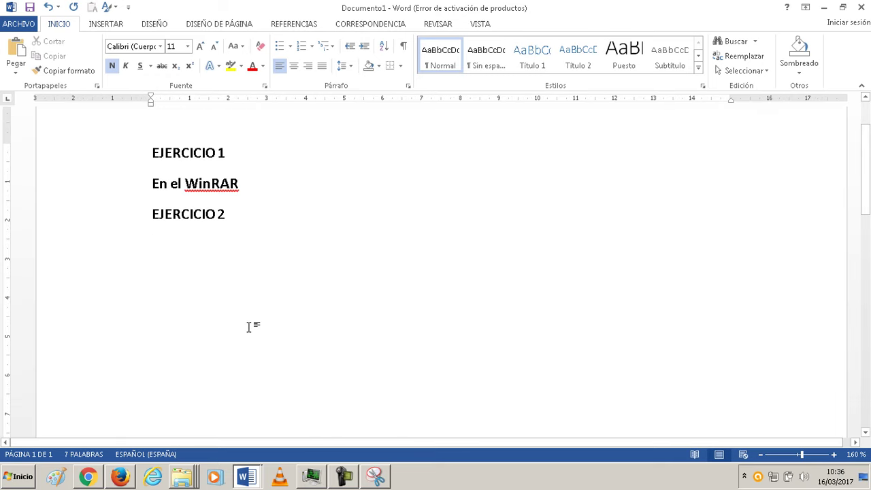
- Write the line "Pegar la captura en este Word." under the EJERCICIO 2 heading
type("P")
key("BackSpace")
type("Pegar la captura en w")
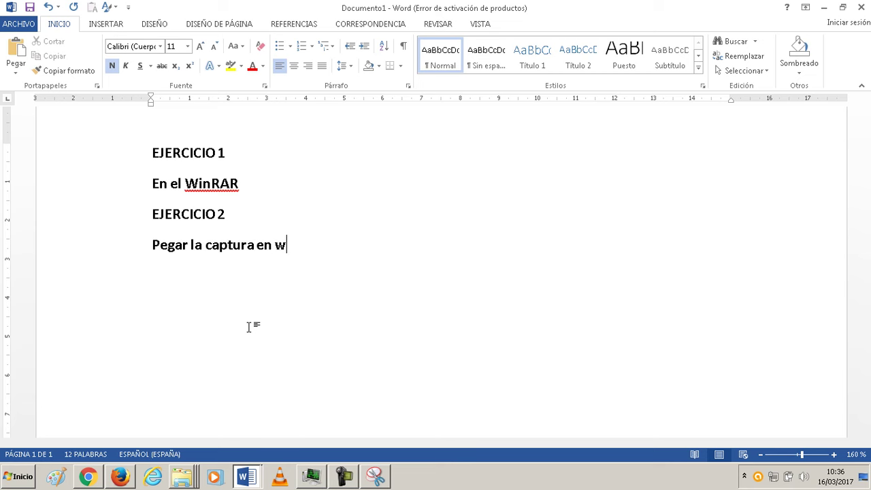
key("BackSpace")
type("este Word.")
key("Return")
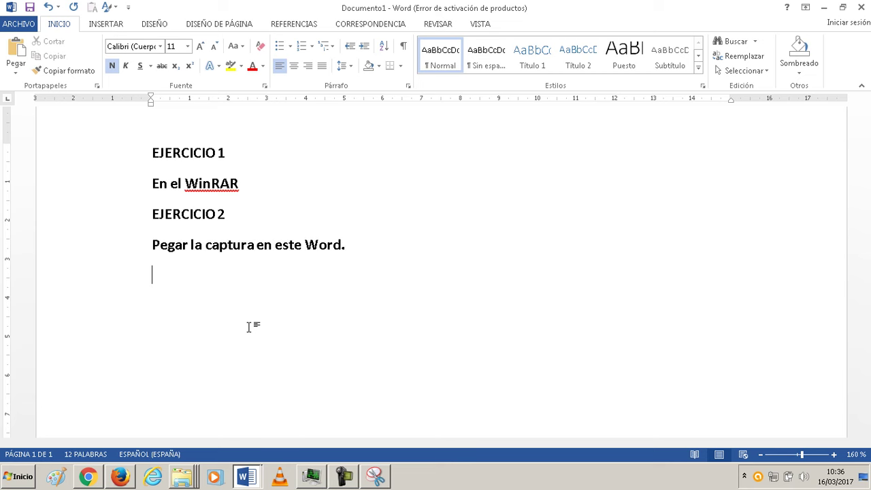
- Paste the captured search results under the EJERCICIO 2 text and add the heading "EJERCICIO 3." below the picture
key("ctrl+v")
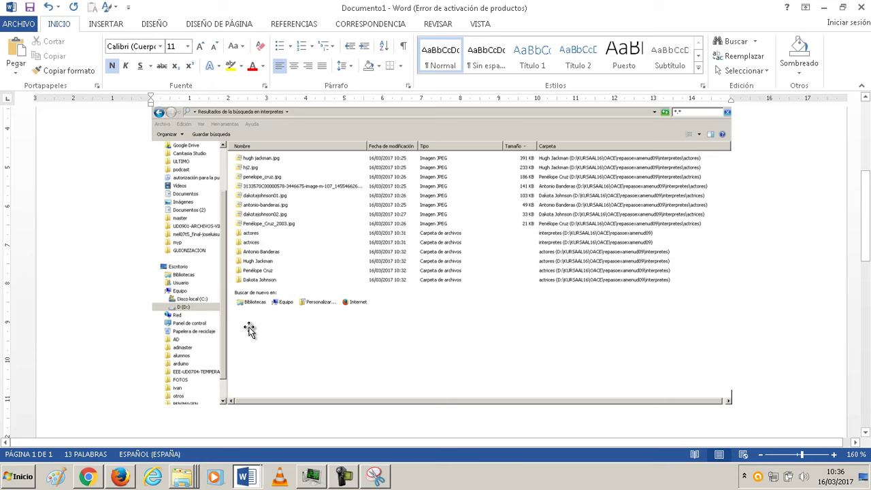
type("EJE")
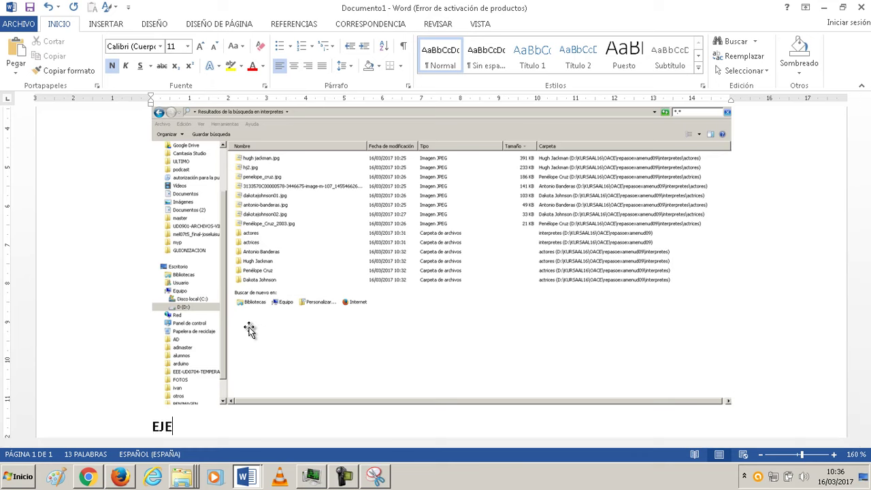
type("RCICIO 3.")
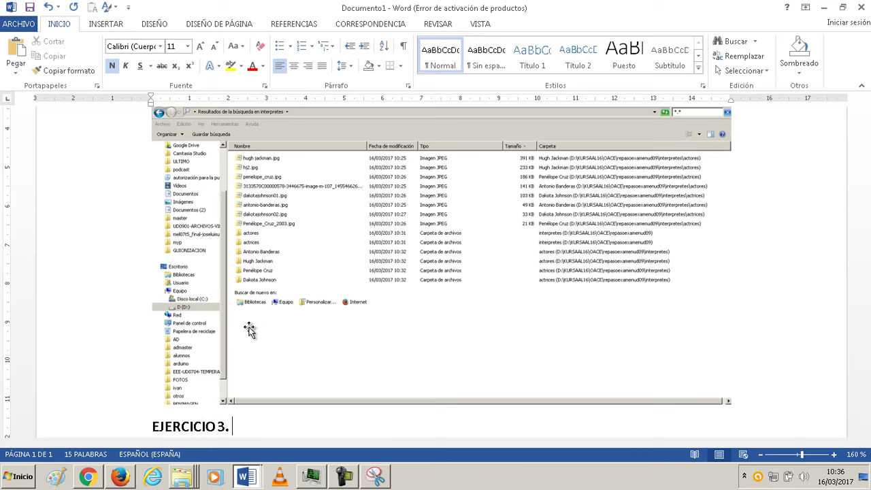
- Open the Equipo window, maximize it and widen its search box
left_click(22, 479)
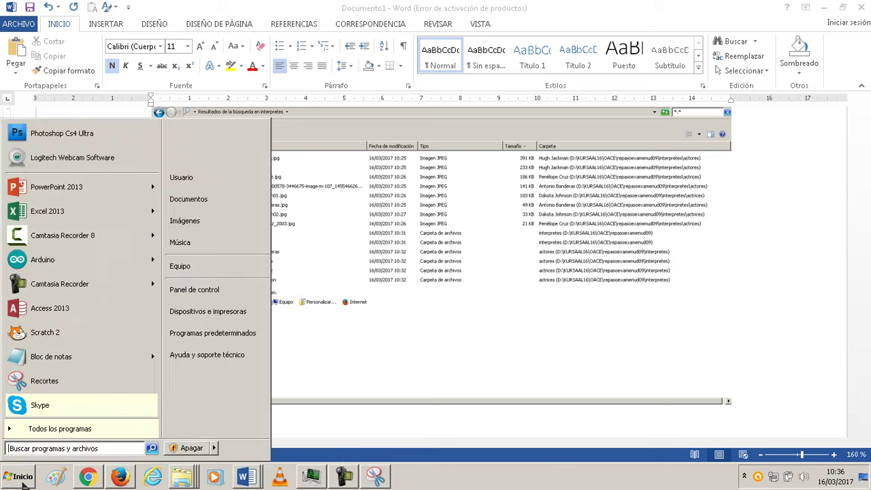
left_click(223, 266)
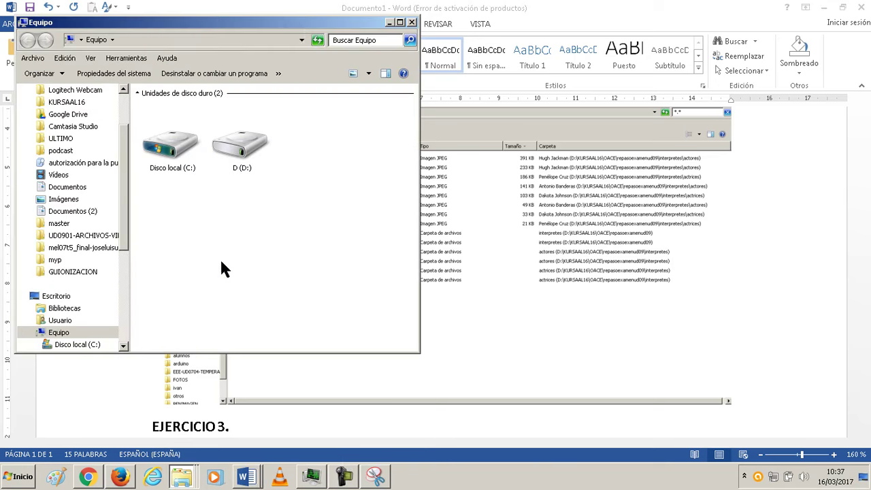
double_click(297, 27)
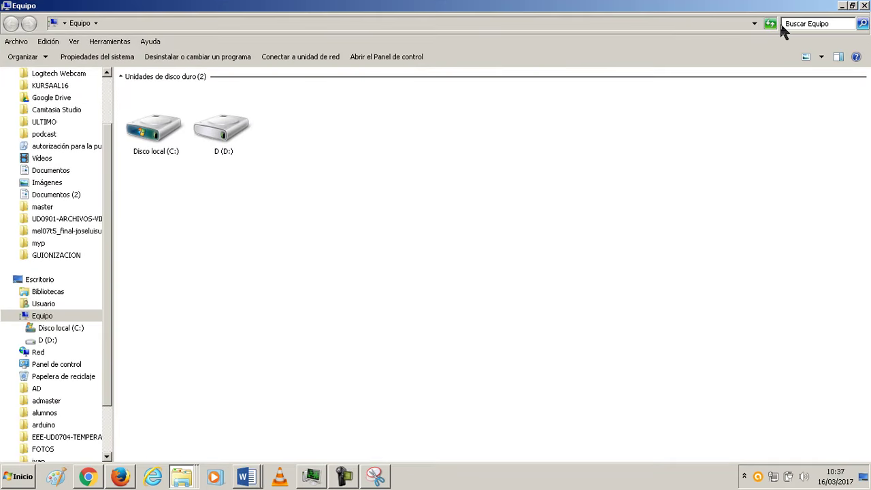
left_click_drag(781, 27, 643, 31)
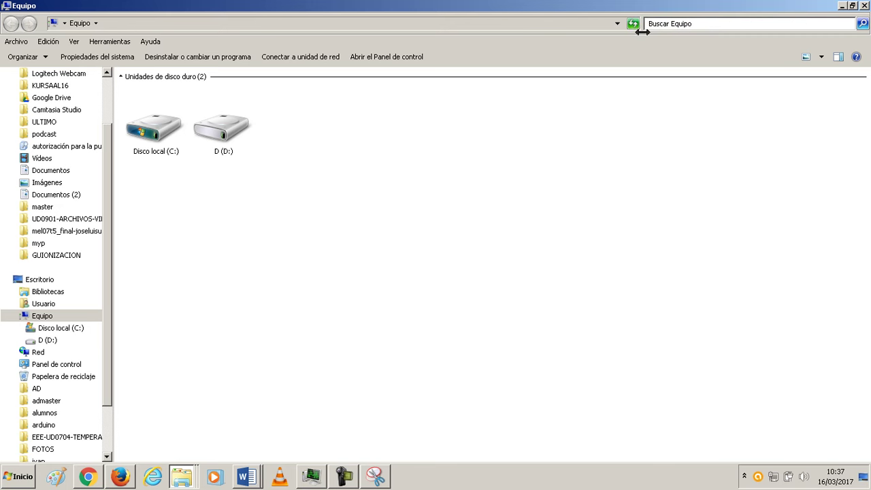
- Search the whole computer for files of size Gigantesco (más de 128 MB) and sort the results by size, largest first
left_click(701, 25)
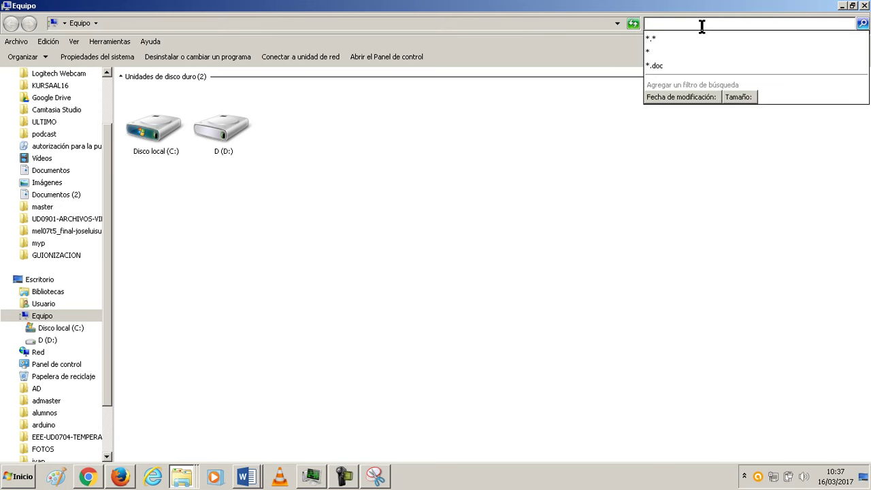
left_click(738, 97)
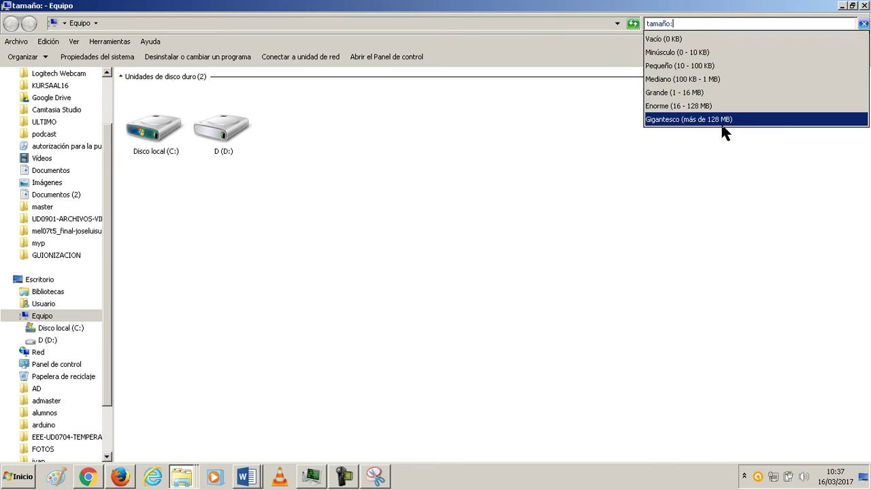
left_click(723, 119)
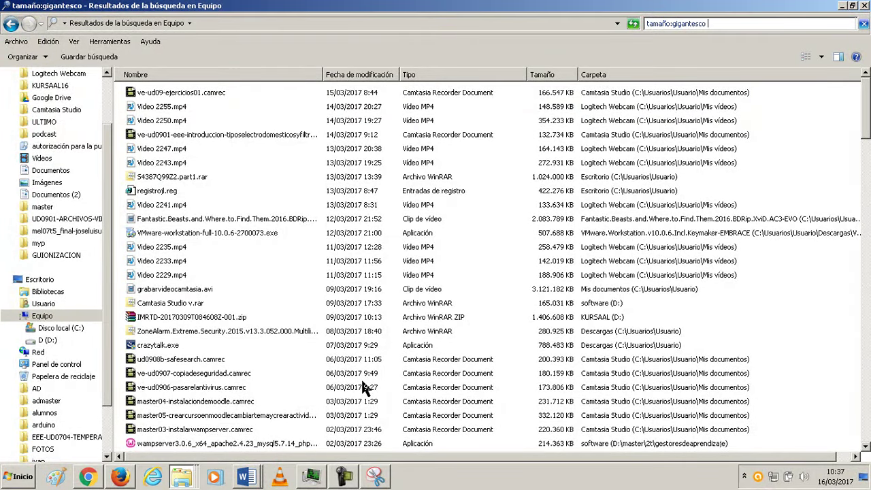
left_click(548, 75)
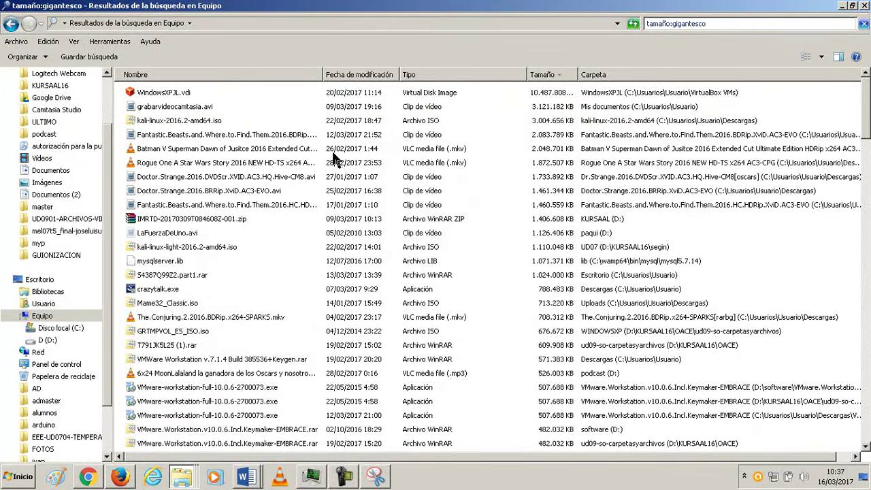
- Delete the video grabarvideocamtasia.avi from the search results, sending it to the Recycle Bin
left_click(194, 110)
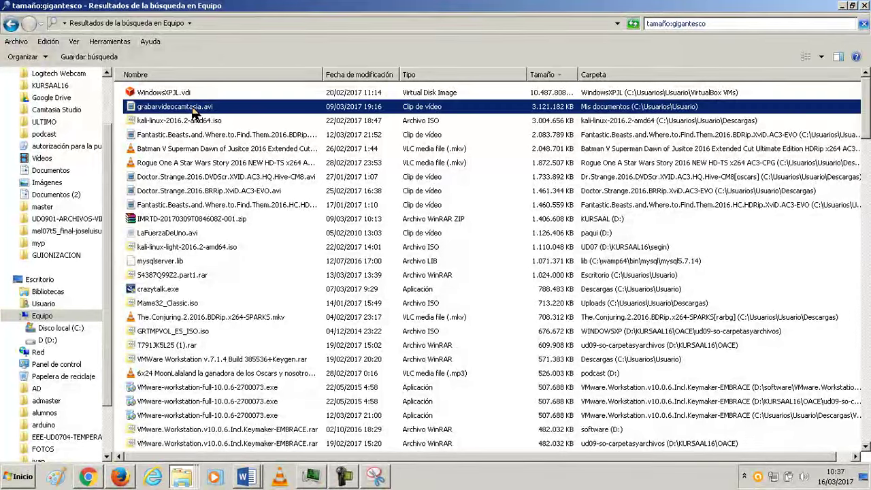
key("Delete")
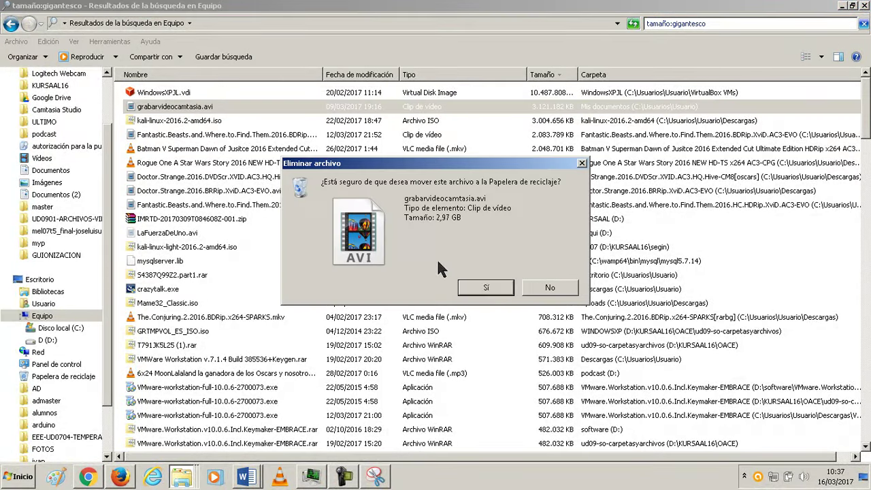
left_click(483, 287)
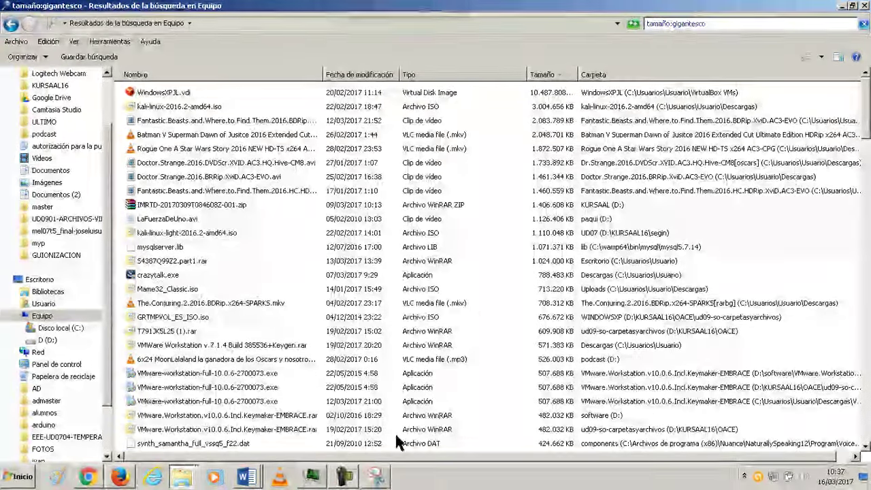
- Switch to Recortes and start a new capture of the size-sorted search results
left_click(375, 477)
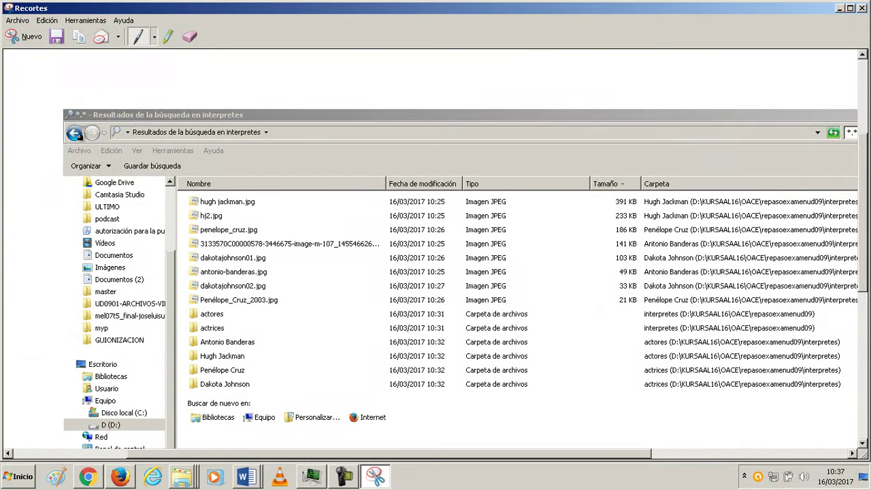
left_click(29, 40)
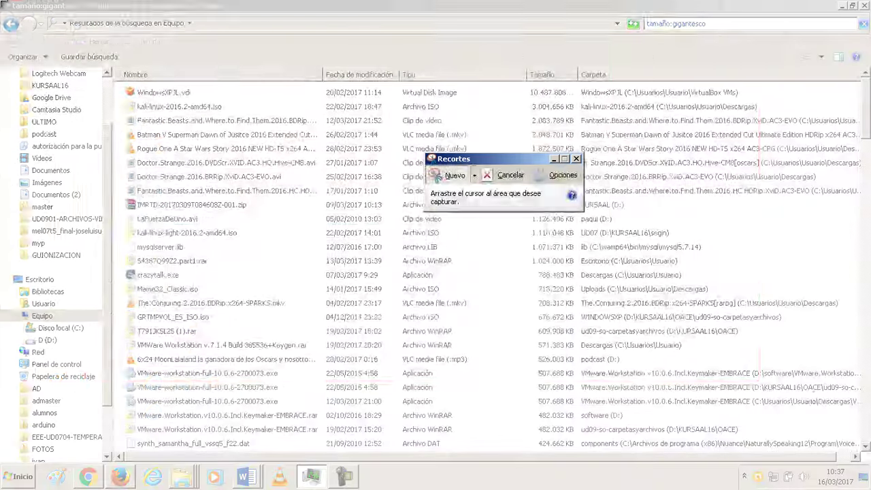